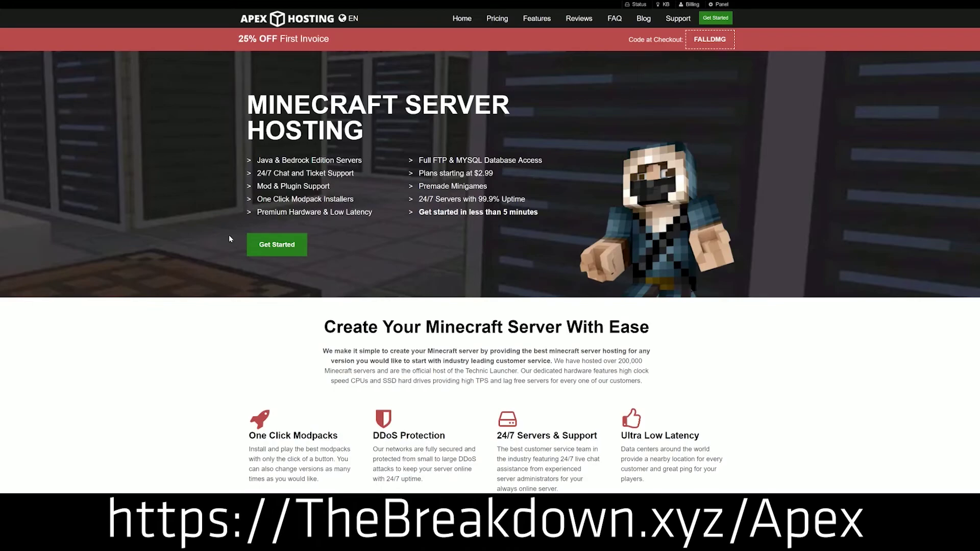
Review the Minecraft server hosting features, including 24/7 Servers & Support, Automated Backups and Instant Setup.
scroll(348, 277, "down", 4)
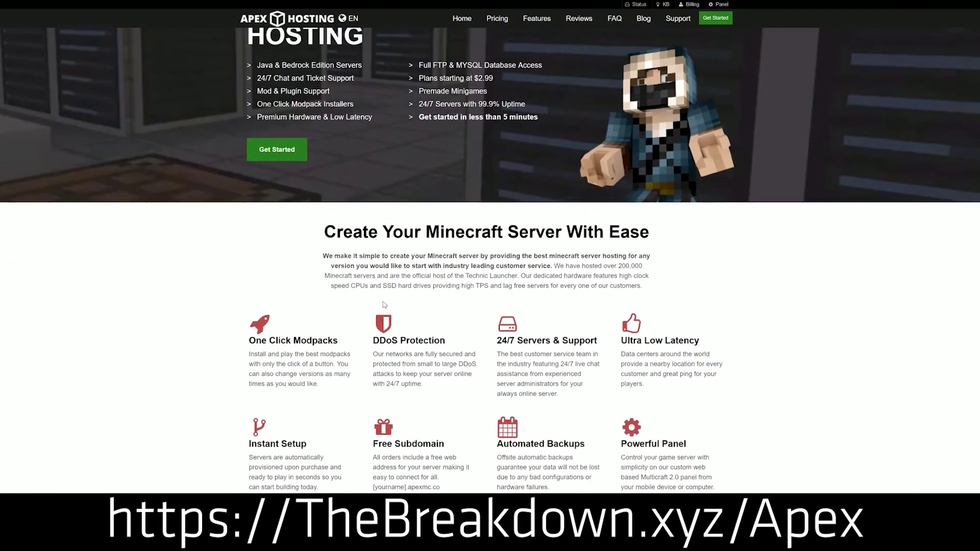
left_click_drag(248, 229, 601, 233)
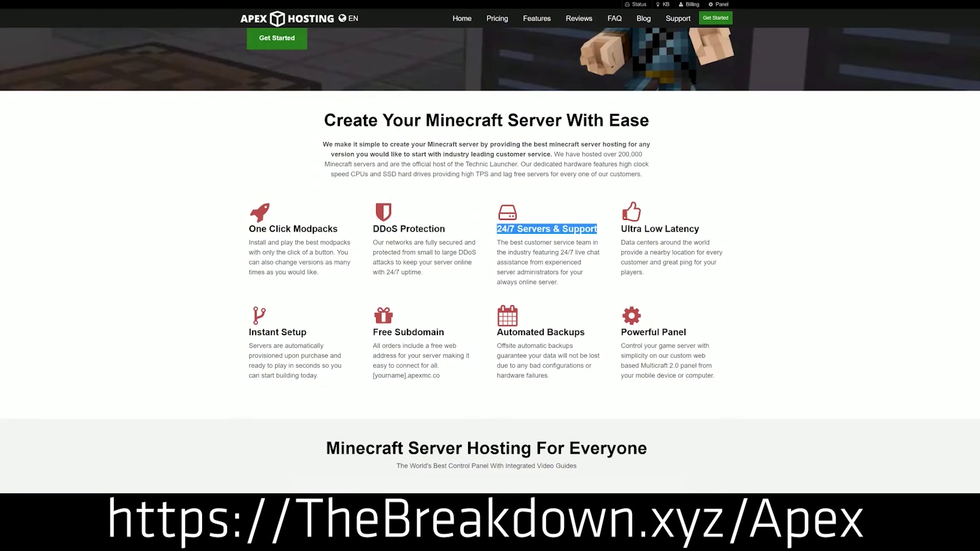
left_click_drag(496, 332, 615, 333)
left_click(491, 335)
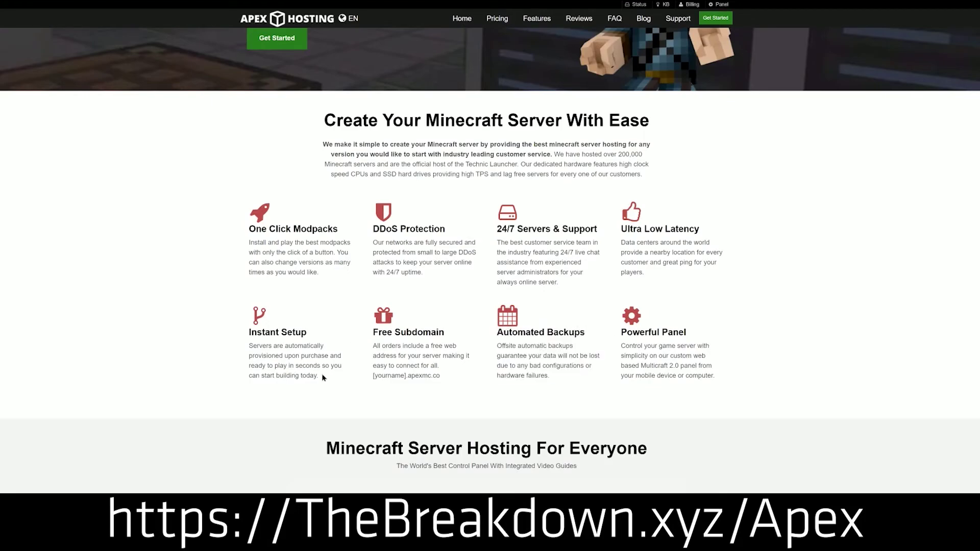
left_click_drag(323, 377, 250, 332)
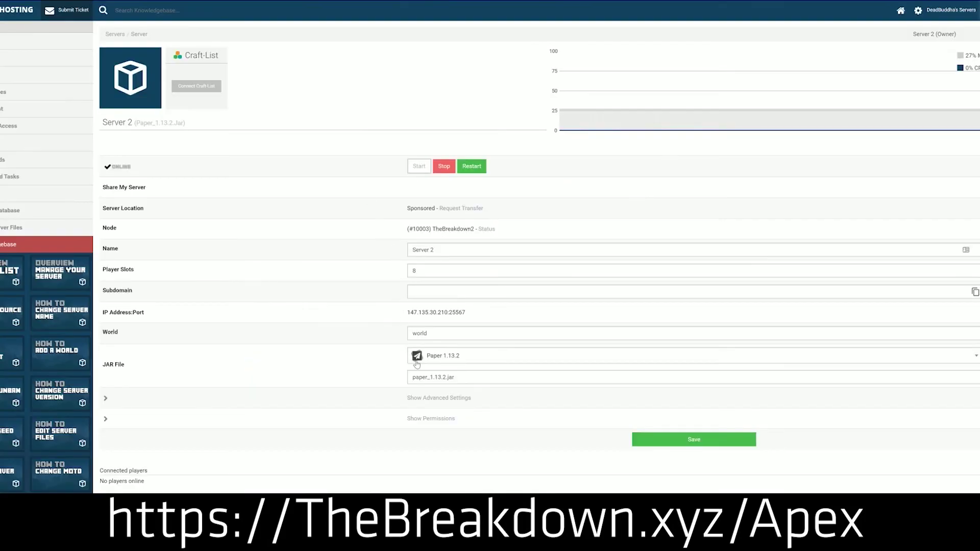
Switch Server 2's JAR file to Minecraft 1.15, accept the version change and use the existing world.
left_click(461, 364)
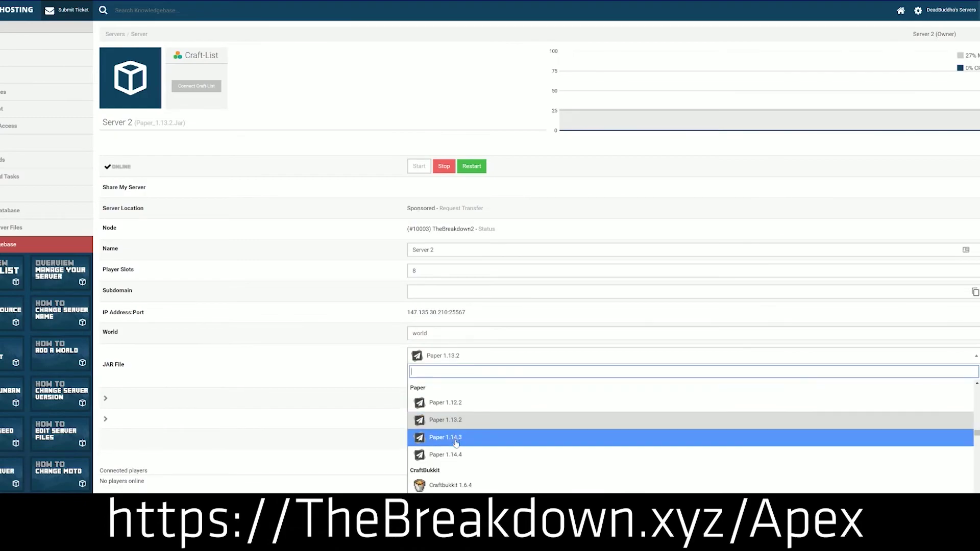
scroll(455, 444, "down", 3)
scroll(455, 444, "up", 5)
scroll(457, 431, "up", 3)
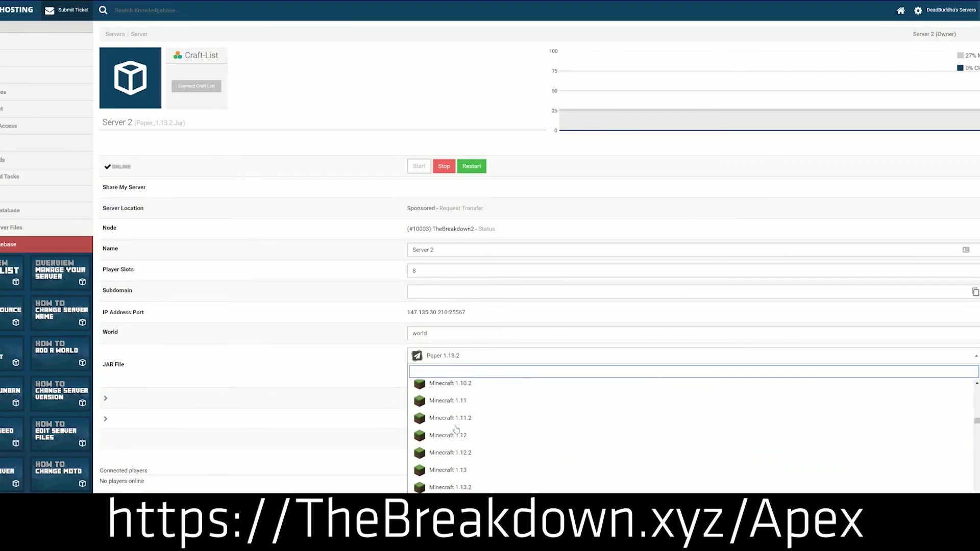
scroll(458, 439, "down", 1)
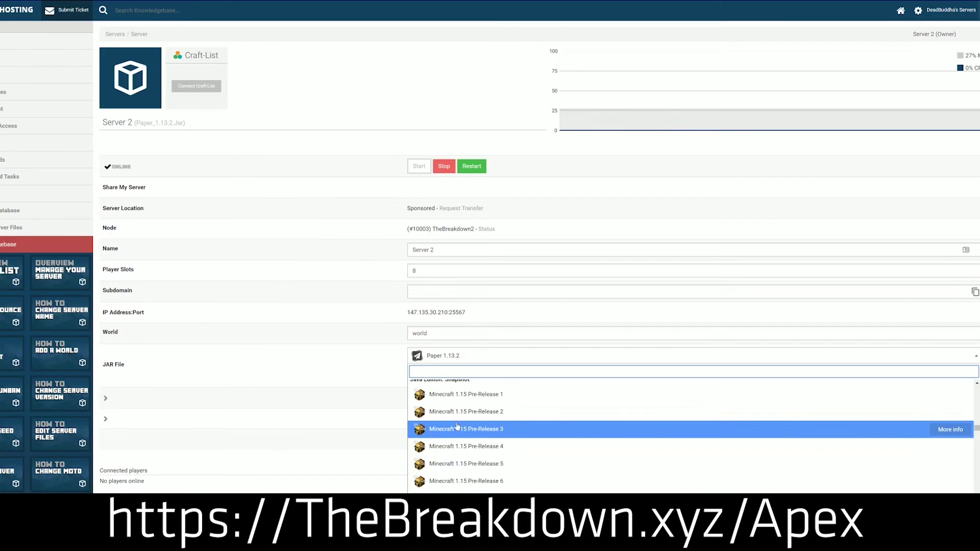
scroll(456, 440, "up", 4)
scroll(455, 442, "down", 3)
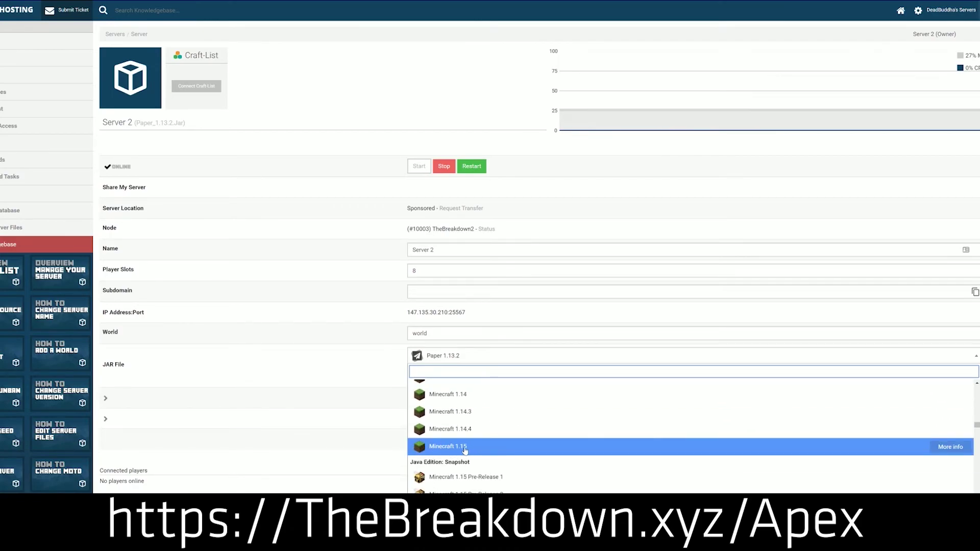
left_click(444, 448)
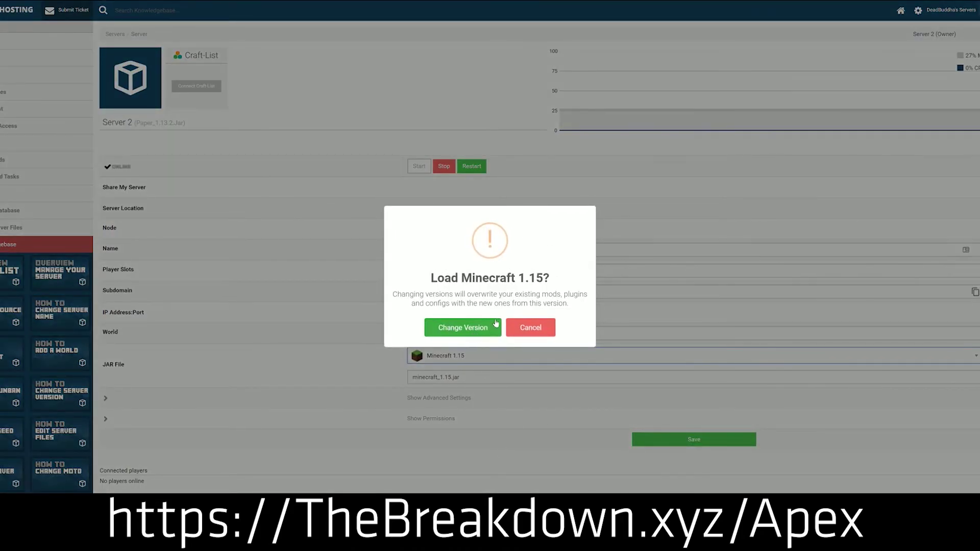
left_click(455, 327)
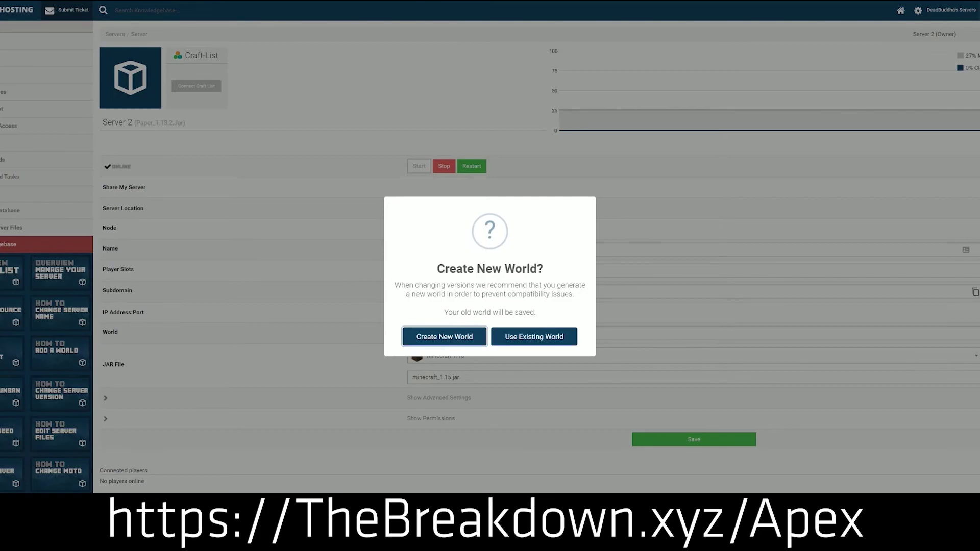
left_click(535, 337)
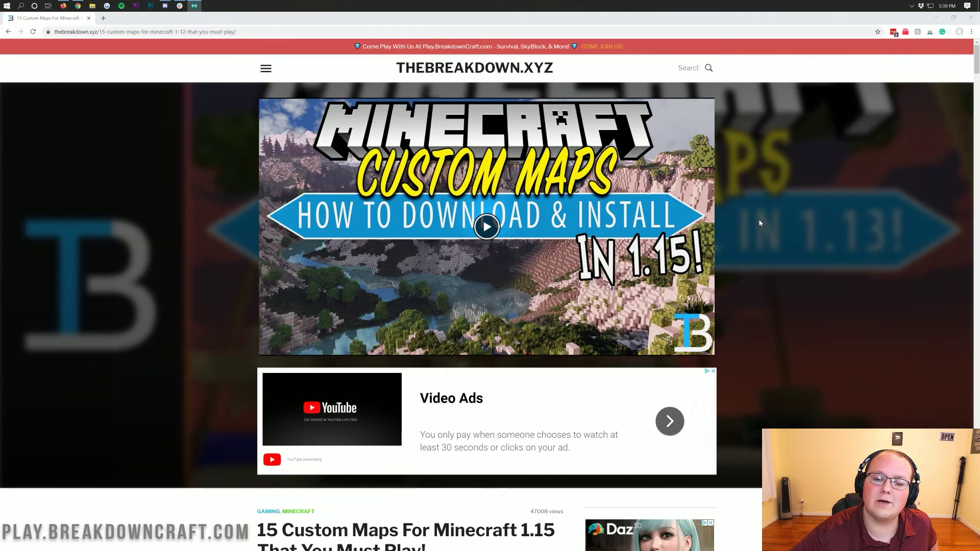
Skim the opening entries of the custom maps article and check which Minecraft version its title names.
scroll(760, 223, "down", 9)
scroll(760, 224, "down", 10)
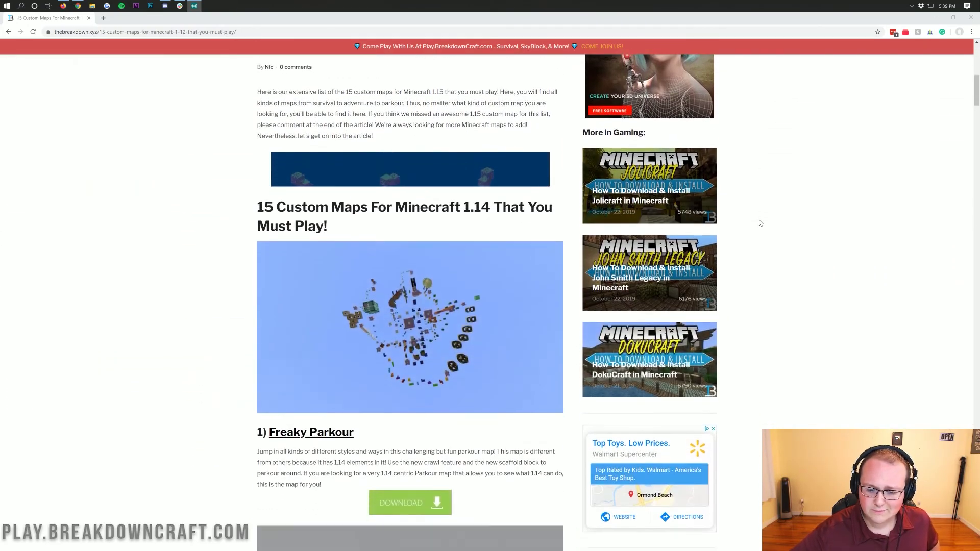
scroll(760, 223, "down", 4)
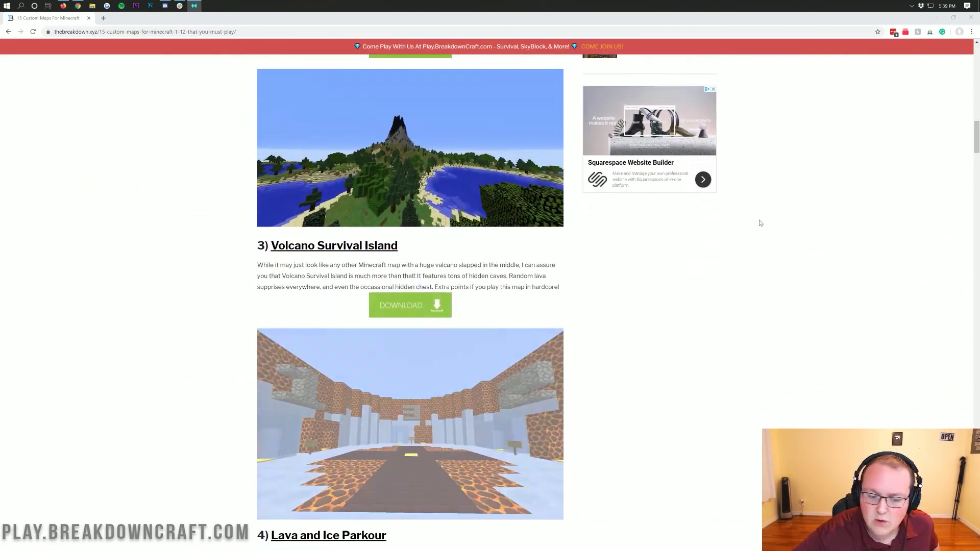
scroll(760, 223, "up", 10)
scroll(760, 223, "up", 3)
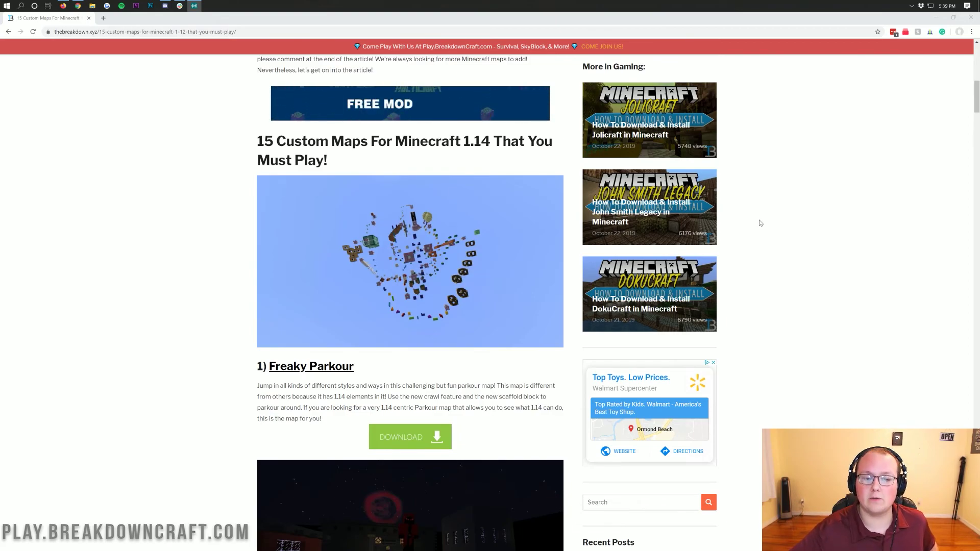
scroll(760, 223, "up", 6)
scroll(759, 223, "up", 5)
scroll(807, 257, "down", 7)
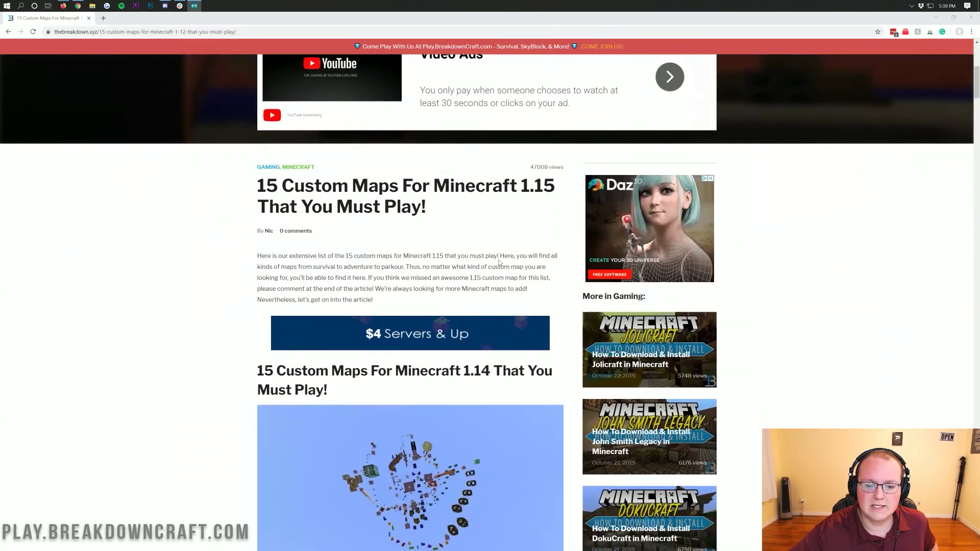
left_click_drag(351, 187, 485, 209)
left_click(483, 209)
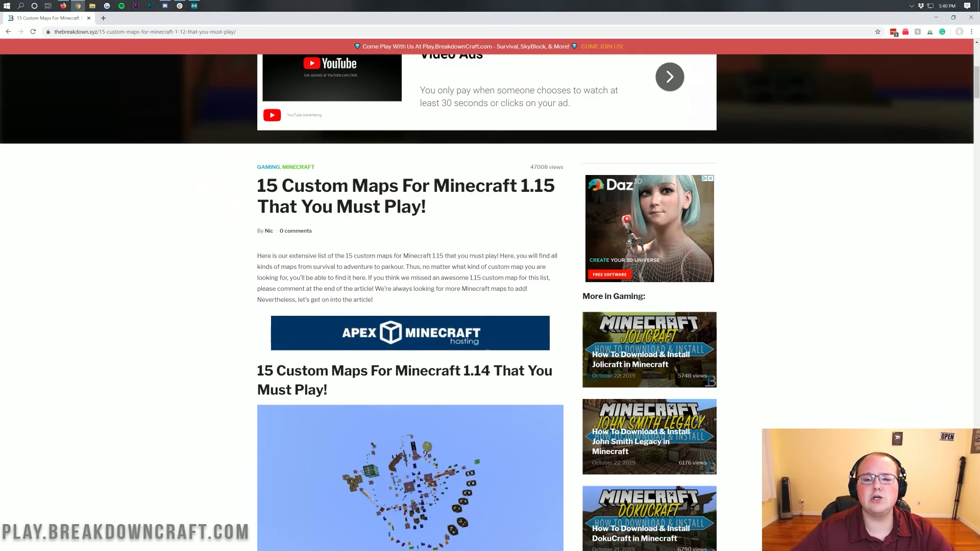
Browse the article's list of custom maps, from Freaky Parkour down to The Quick Fall, to compare them.
scroll(369, 129, "down", 13)
scroll(369, 129, "down", 15)
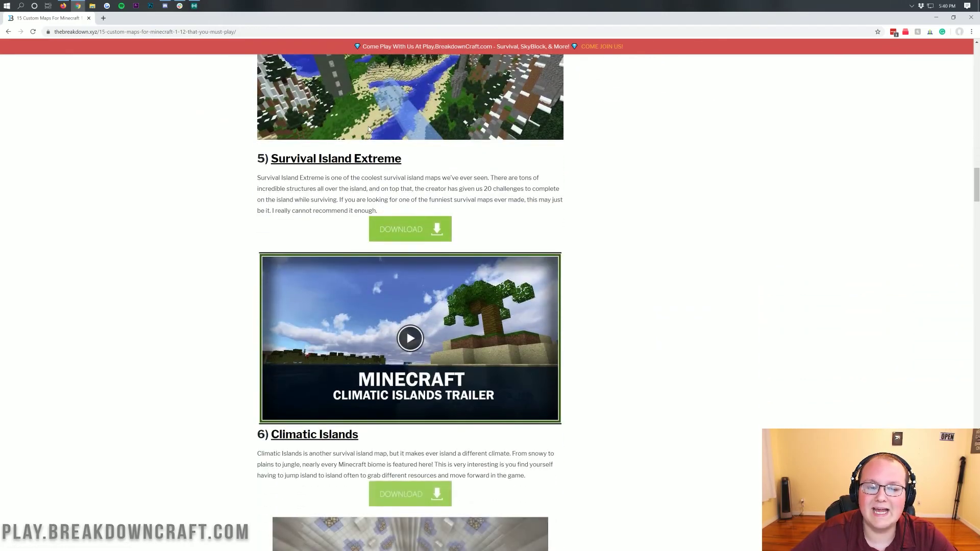
scroll(369, 129, "up", 15)
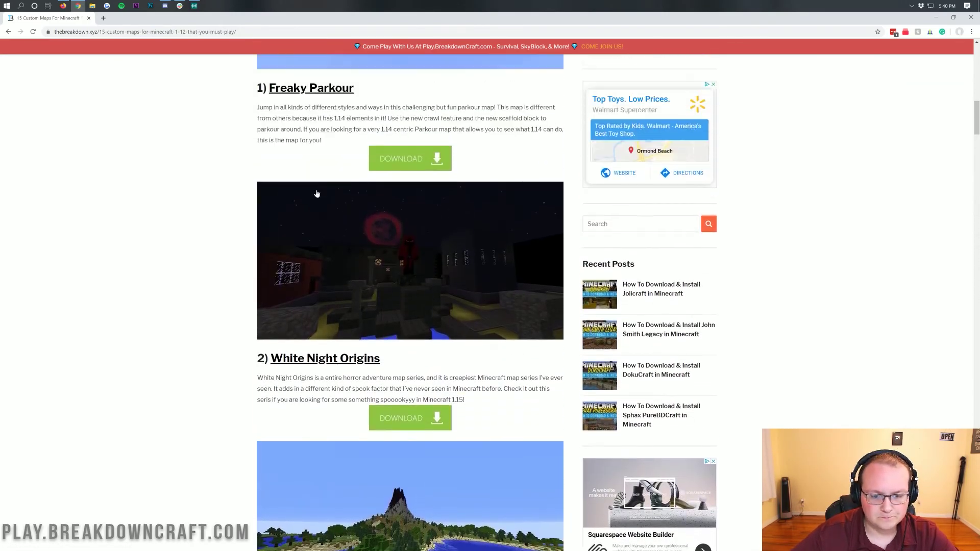
scroll(317, 194, "up", 2)
scroll(166, 214, "up", 4)
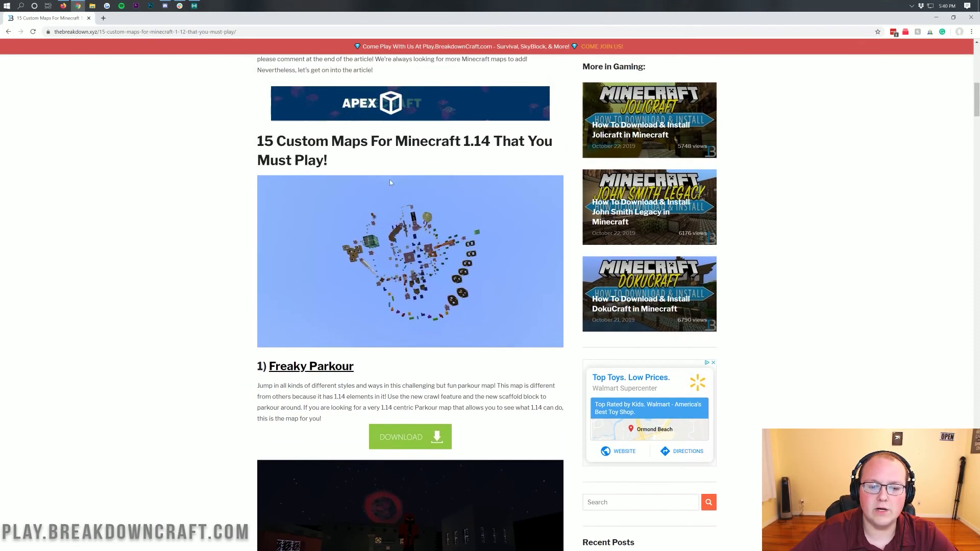
scroll(507, 211, "down", 2)
scroll(384, 245, "up", 3)
scroll(385, 262, "down", 5)
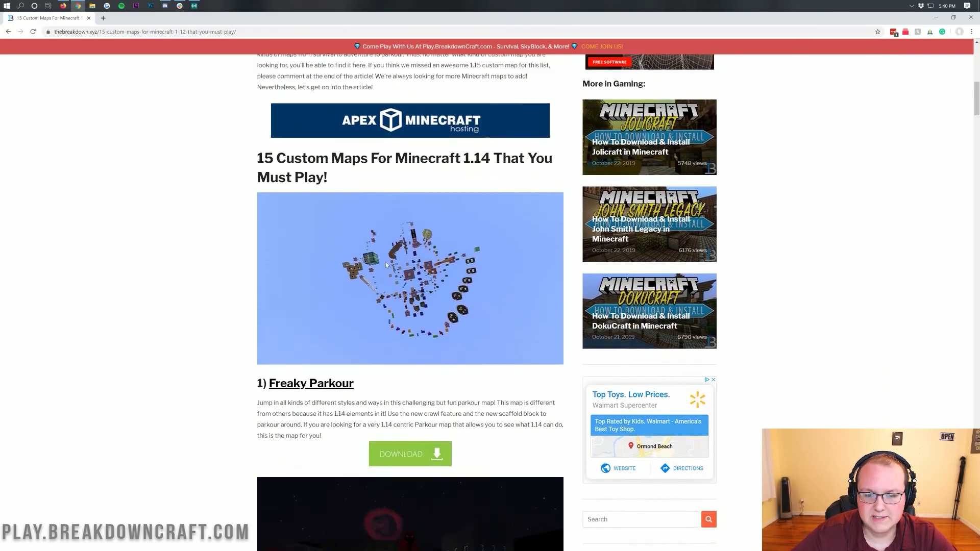
scroll(387, 193, "up", 5)
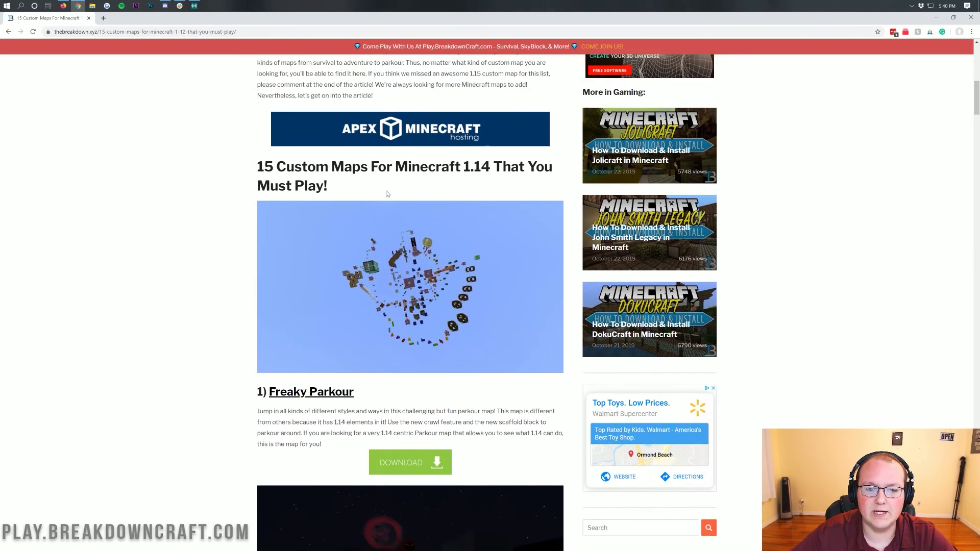
scroll(387, 193, "down", 2)
scroll(387, 193, "down", 20)
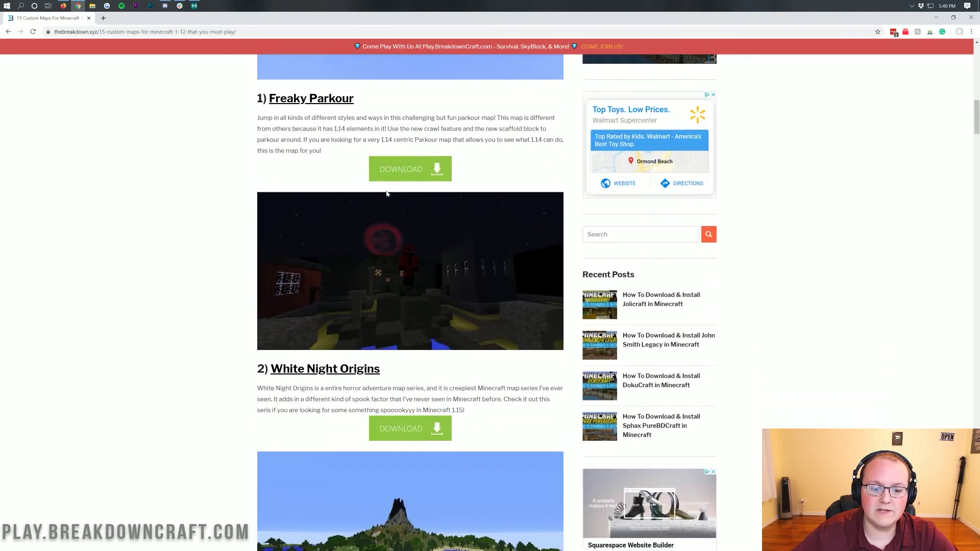
scroll(387, 193, "down", 20)
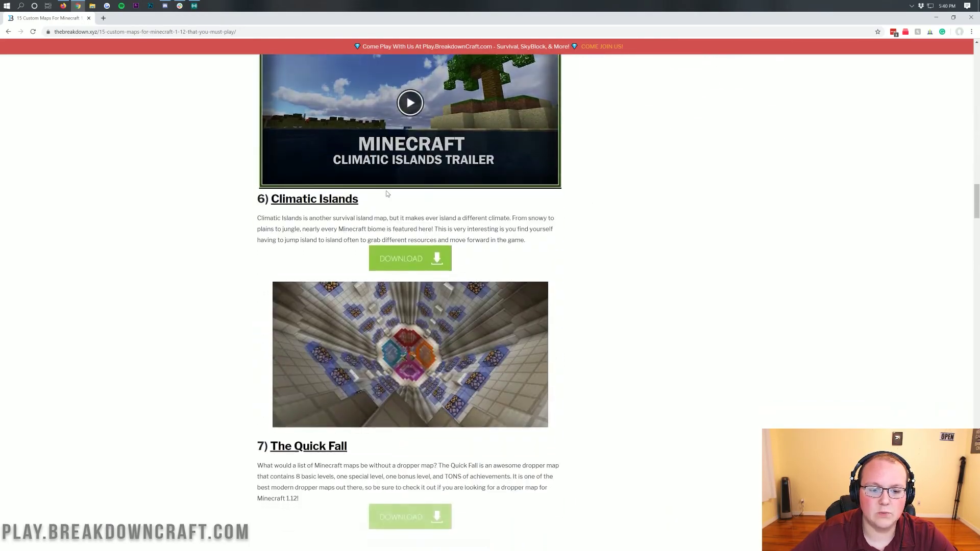
scroll(386, 191, "up", 16)
scroll(386, 191, "up", 15)
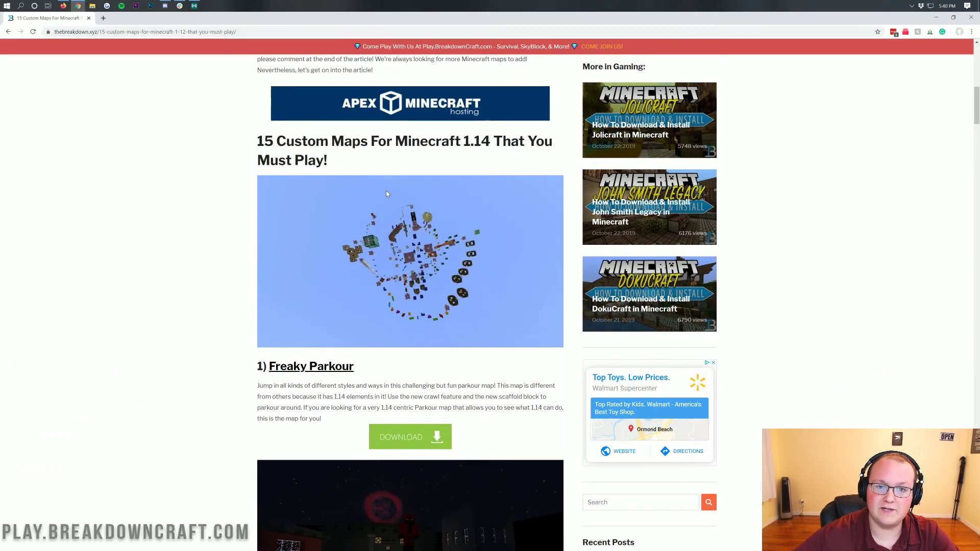
scroll(386, 191, "down", 8)
scroll(386, 191, "up", 7)
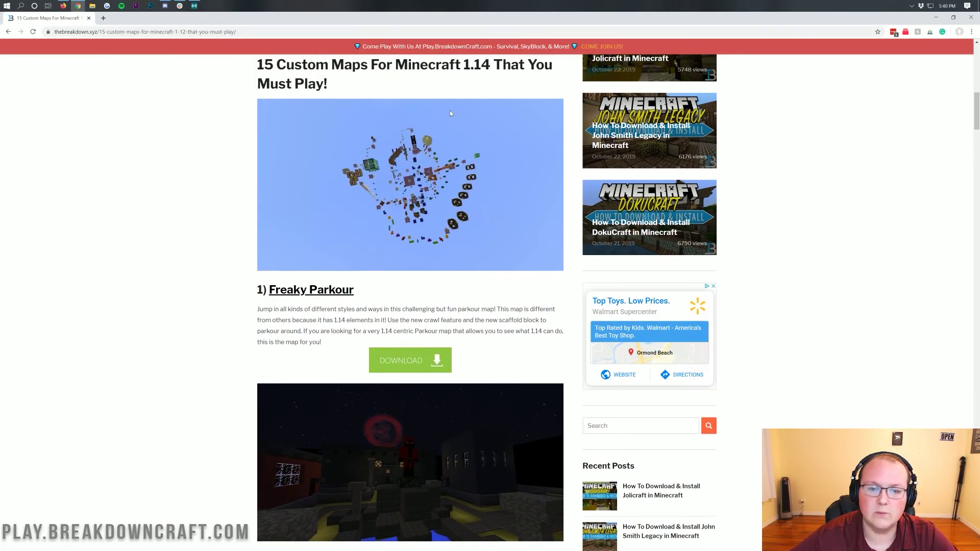
Go to the Freaky Parkour map's download page from the article and download the Minecraft map zip.
scroll(431, 160, "down", 2)
scroll(431, 162, "down", 1)
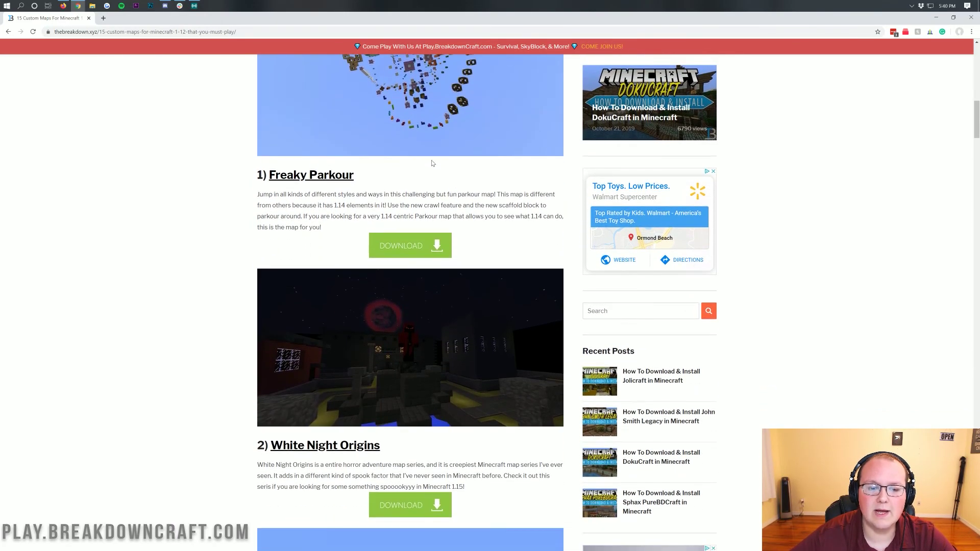
left_click(385, 247)
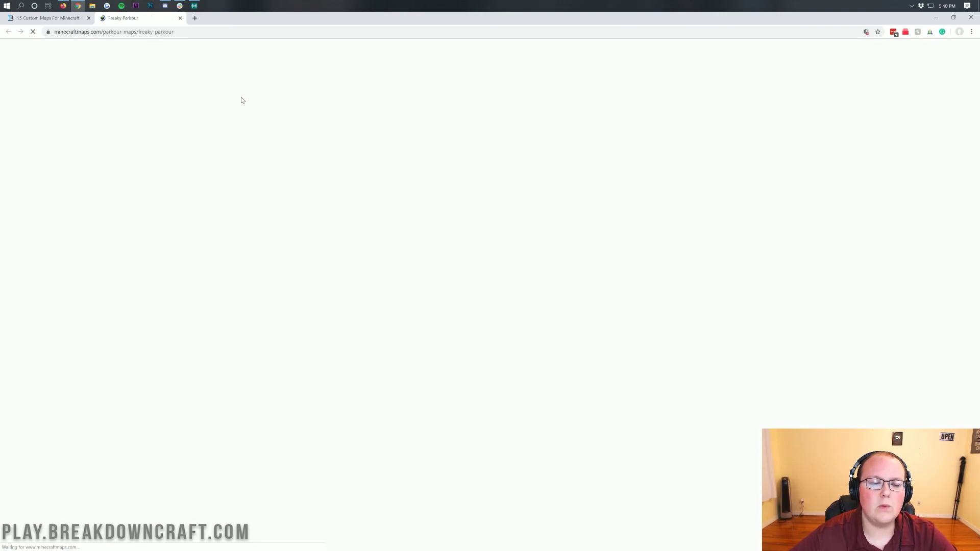
scroll(242, 101, "down", 2)
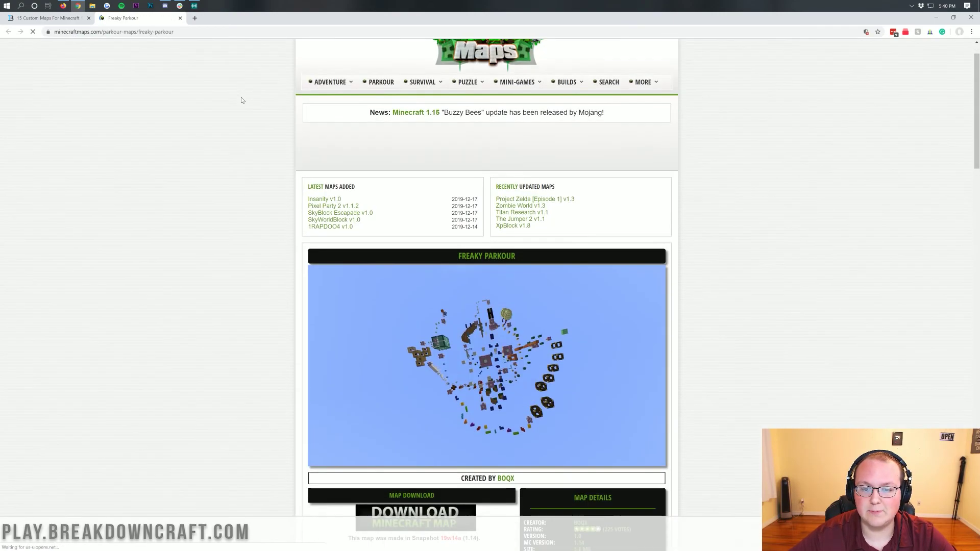
scroll(242, 100, "down", 5)
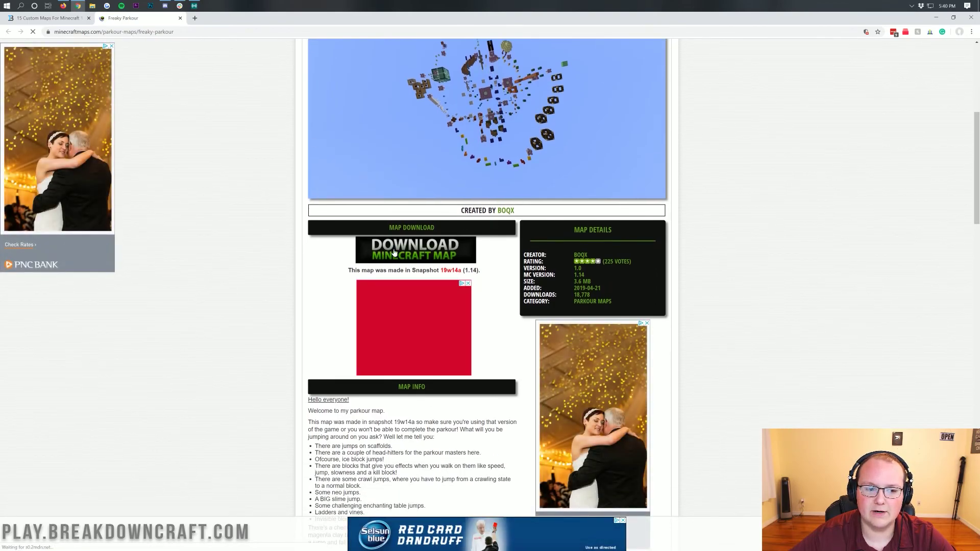
left_click(393, 253)
left_click(393, 252)
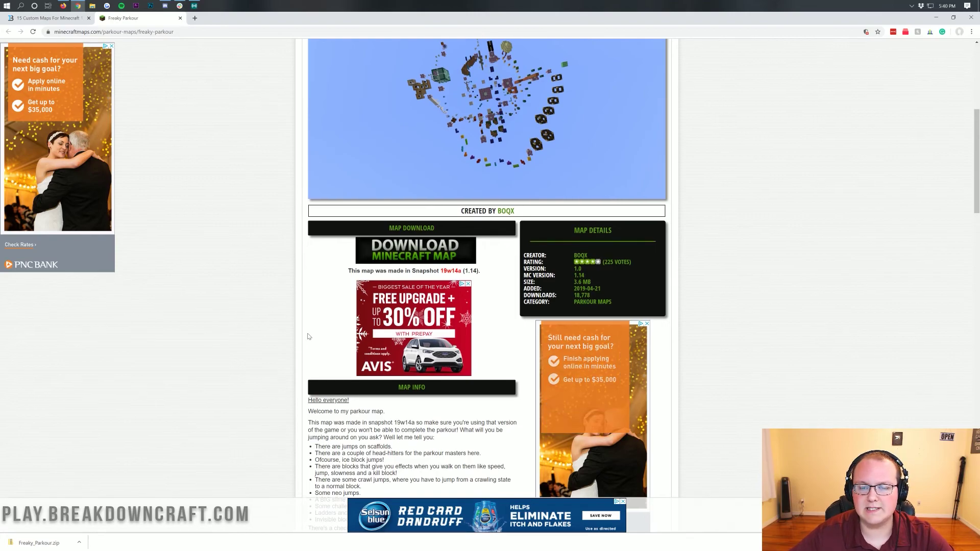
scroll(719, 256, "up", 6)
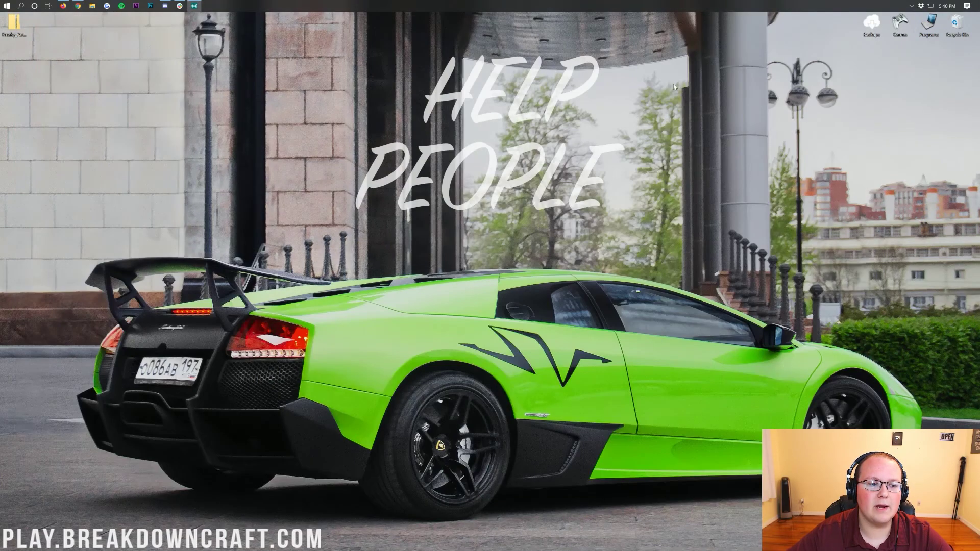
Move the Freaky Parkour zip toward the desktop's centre and open its Freaky Parkour folder to inspect world folders such as data and DIM-1.
left_click_drag(24, 23, 359, 107)
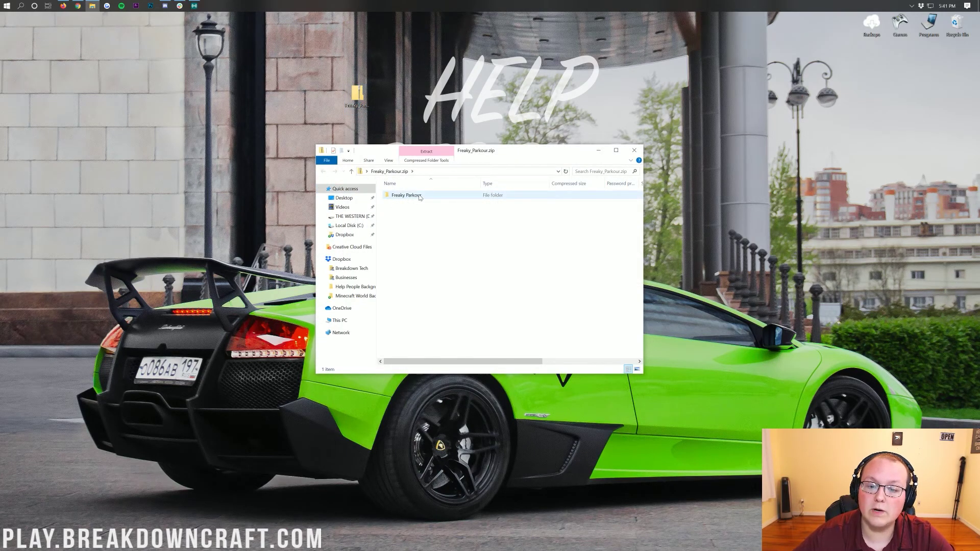
double_click(406, 195)
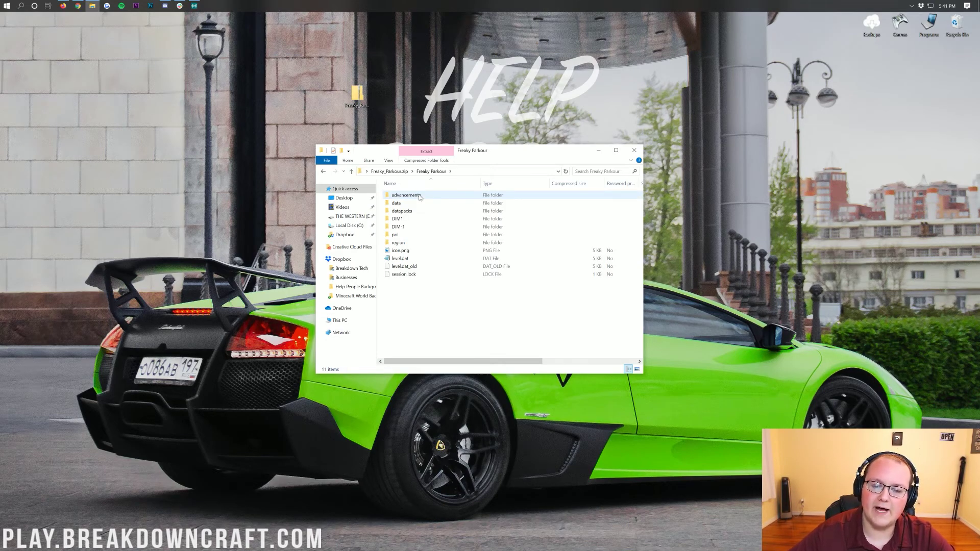
left_click(402, 204)
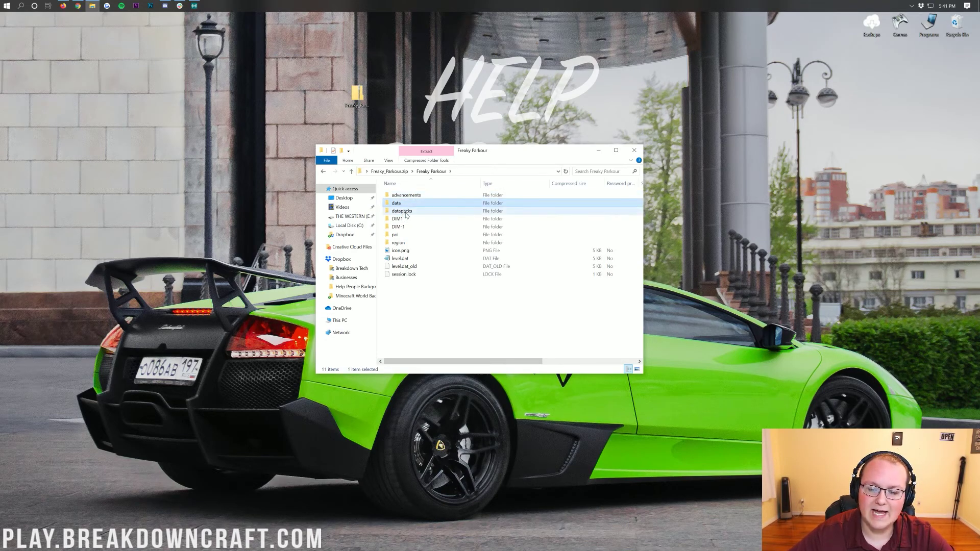
left_click(407, 226)
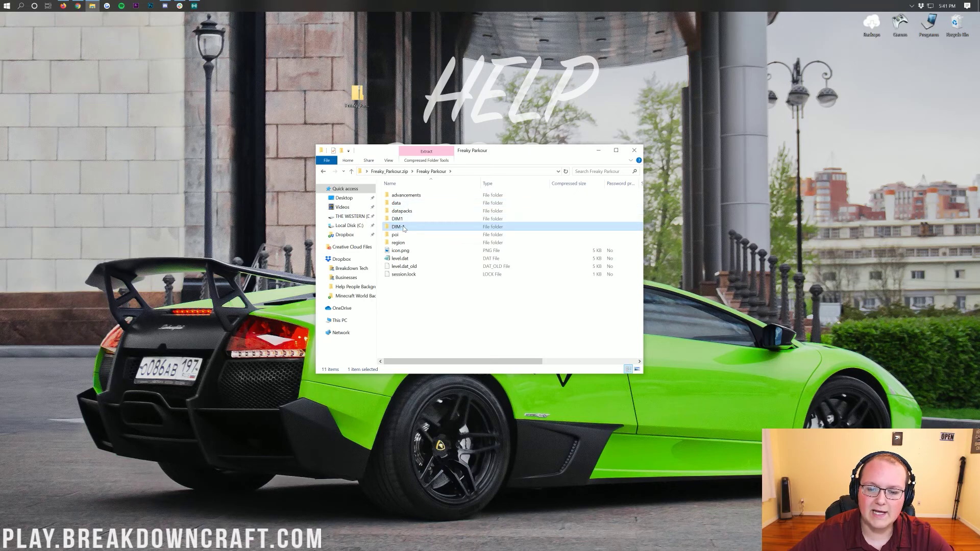
Copy the Freaky Parkour folder out of the zip onto the desktop and close the archive window.
key("alt+Left")
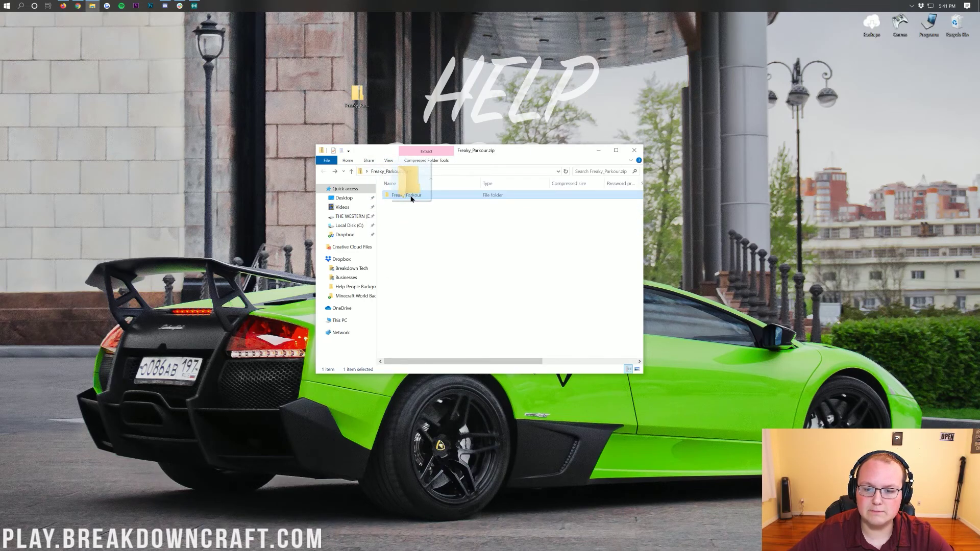
left_click(335, 171)
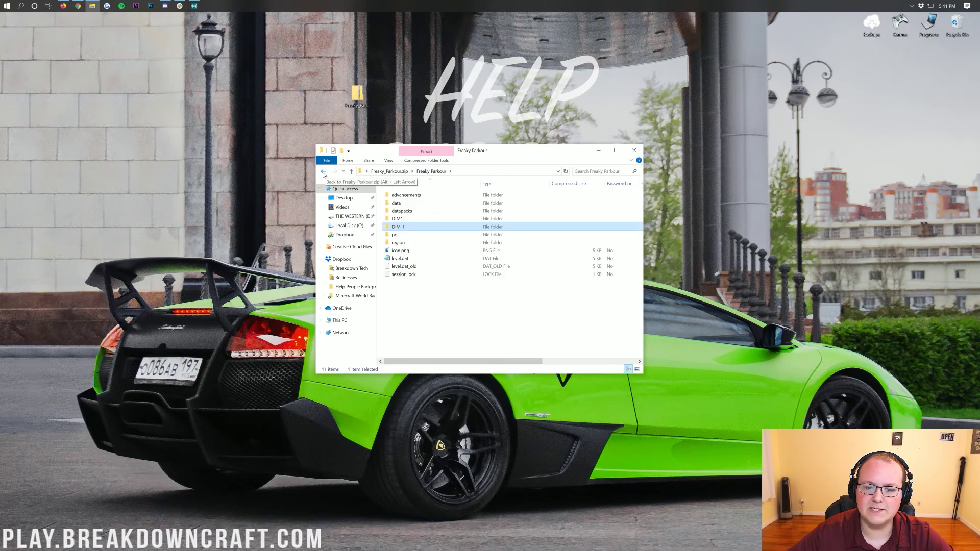
left_click(324, 173)
left_click_drag(409, 198, 128, 162)
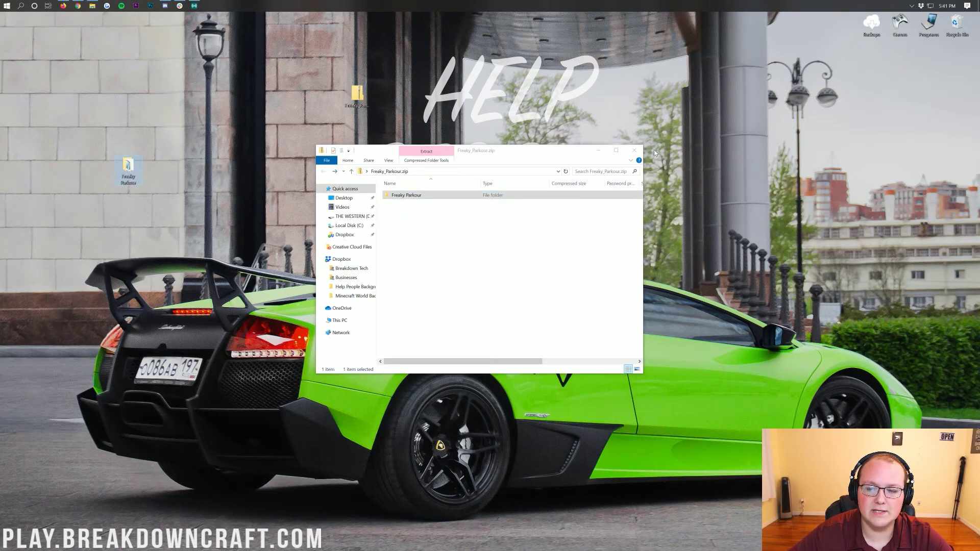
left_click(636, 150)
Compare the contents of the extracted Freaky Parkour folder with the original zip, and check the zip's extraction options.
double_click(128, 172)
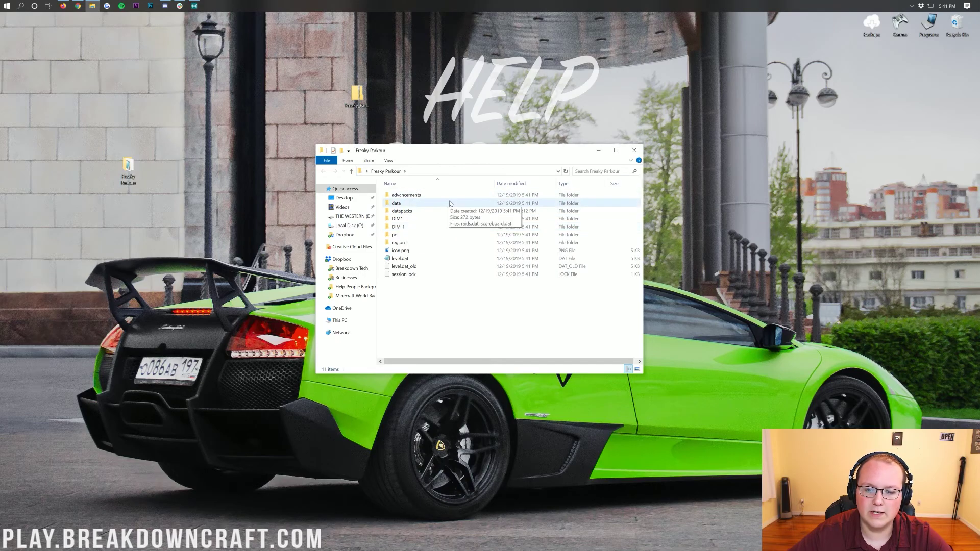
left_click(634, 149)
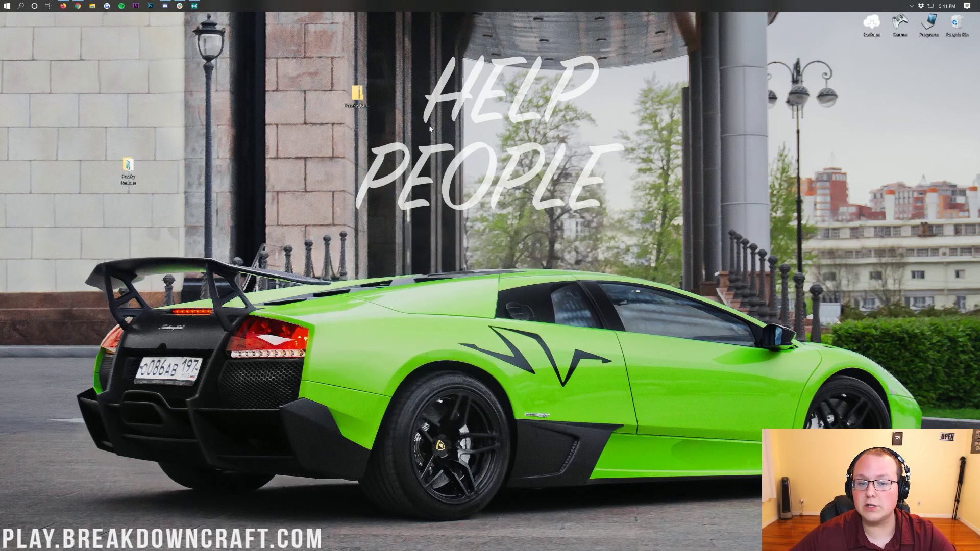
double_click(356, 105)
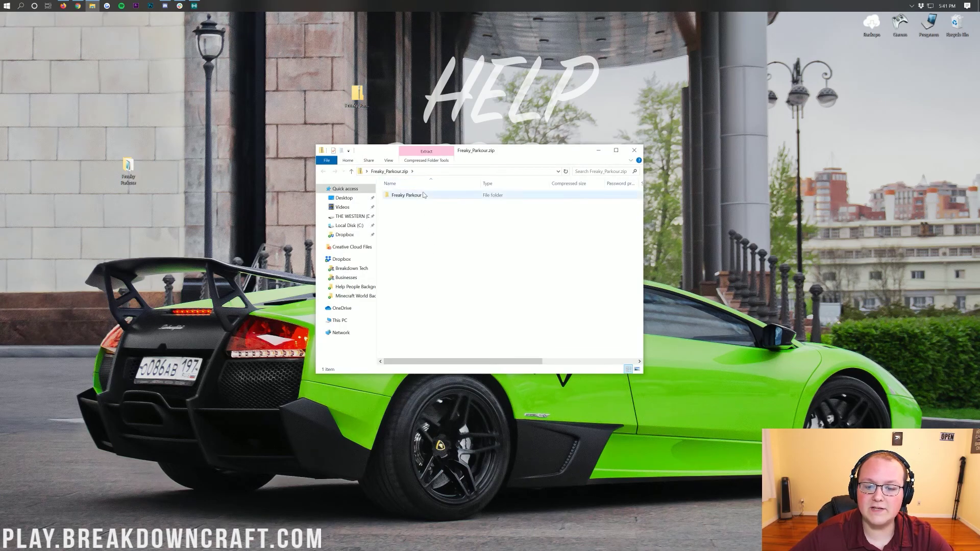
left_click(634, 150)
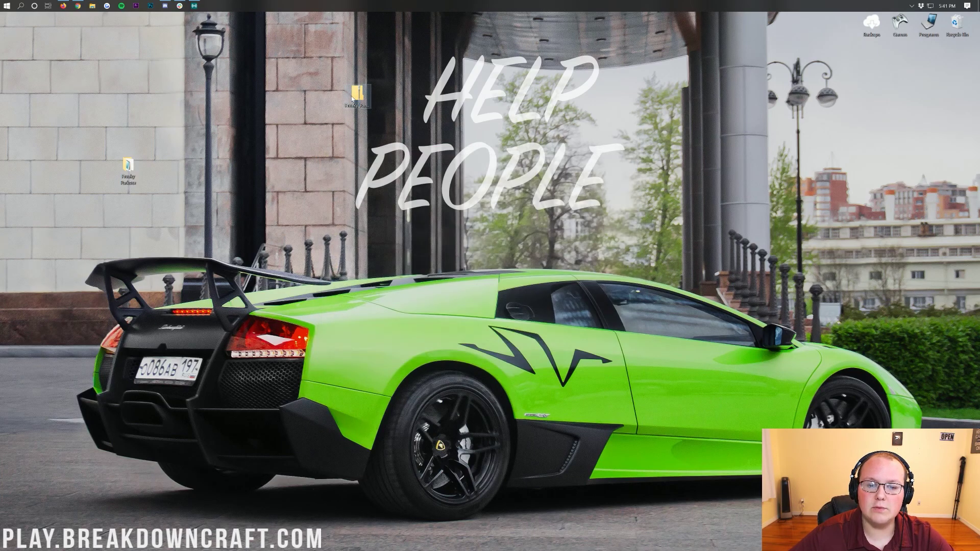
right_click(352, 99)
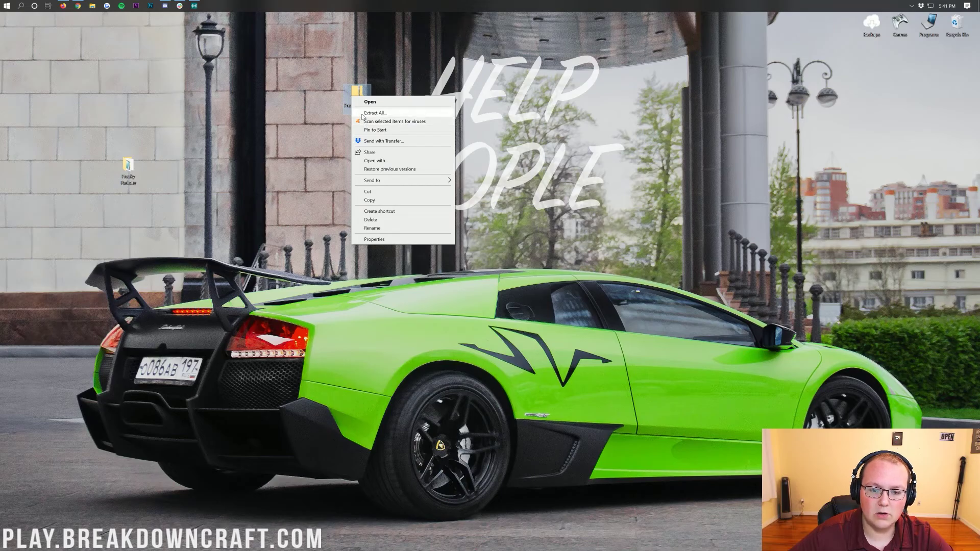
left_click(460, 165)
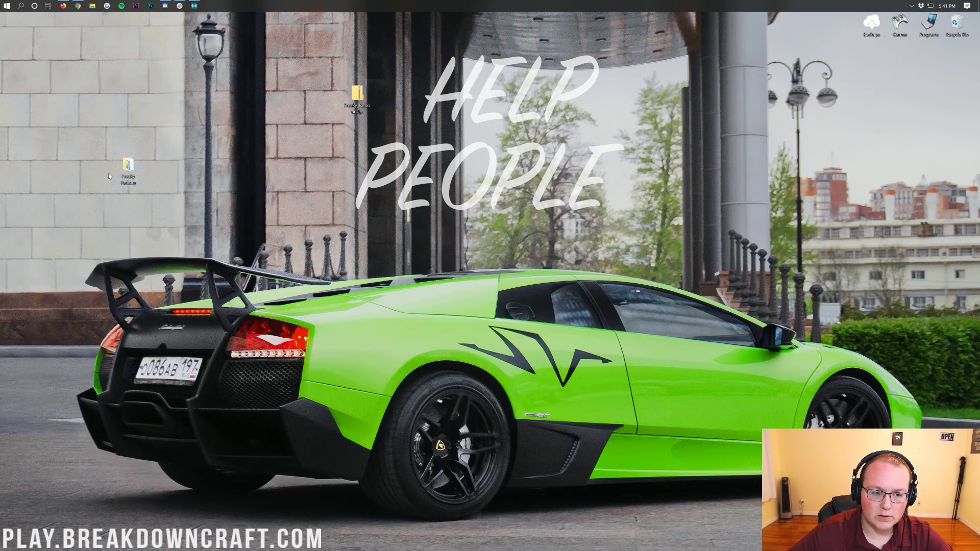
Reopen the extracted Freaky Parkour folder on the desktop to check its world folders such as DIM-1, then close it.
double_click(125, 171)
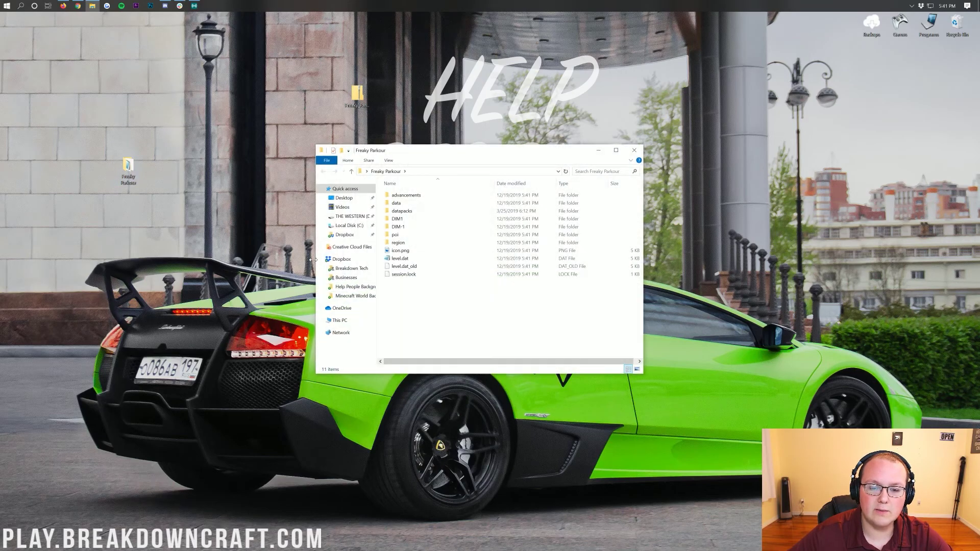
left_click(401, 227)
left_click(634, 151)
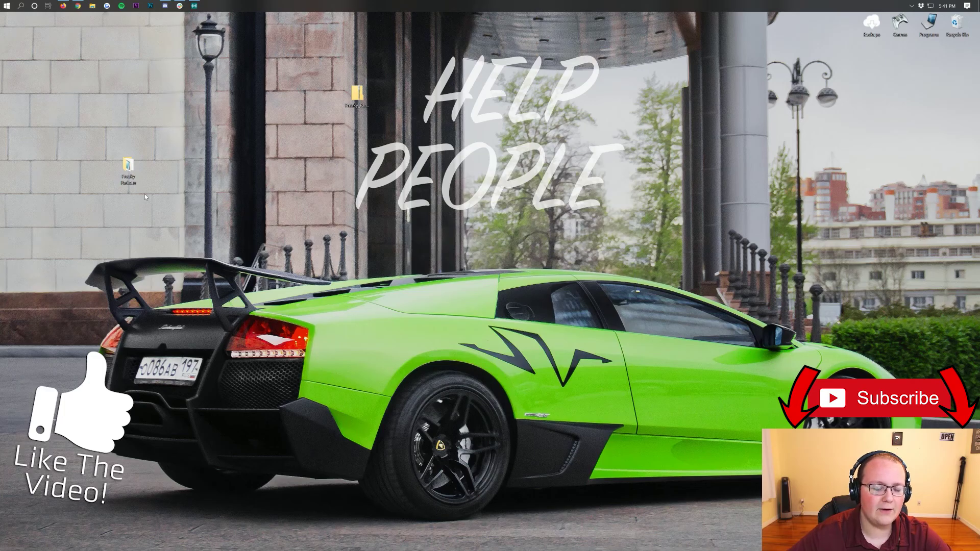
left_click_drag(154, 203, 136, 226)
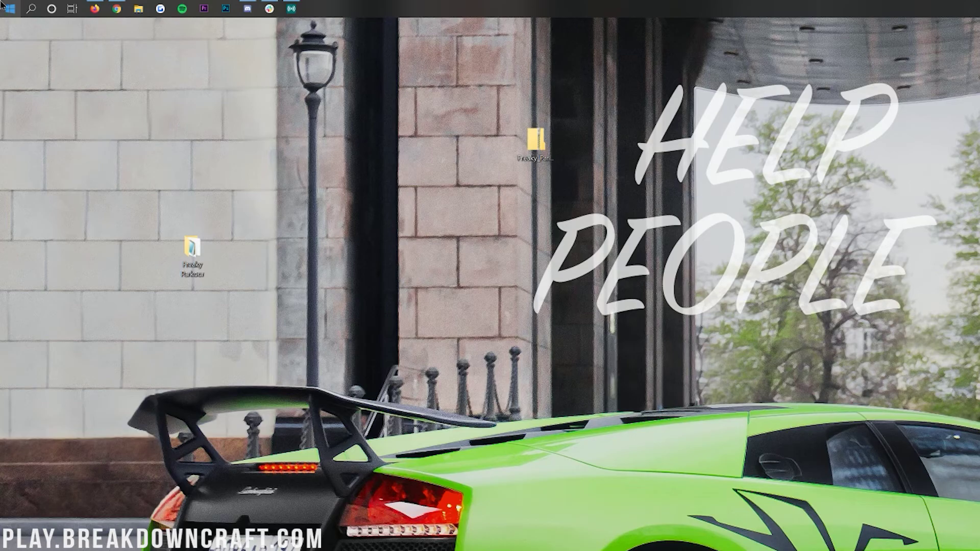
Find and launch the Windows Run dialog and use it to open %appdata%.
left_click(8, 8)
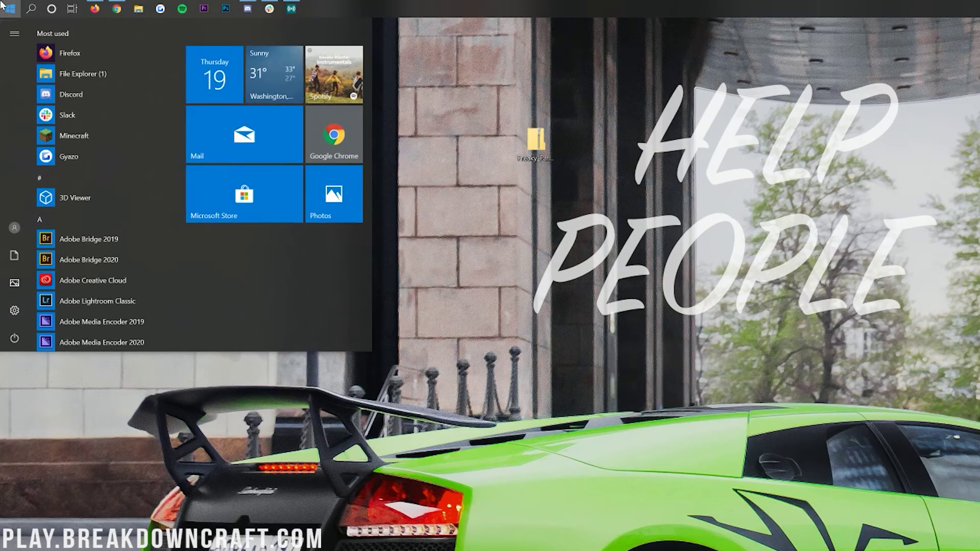
type("run")
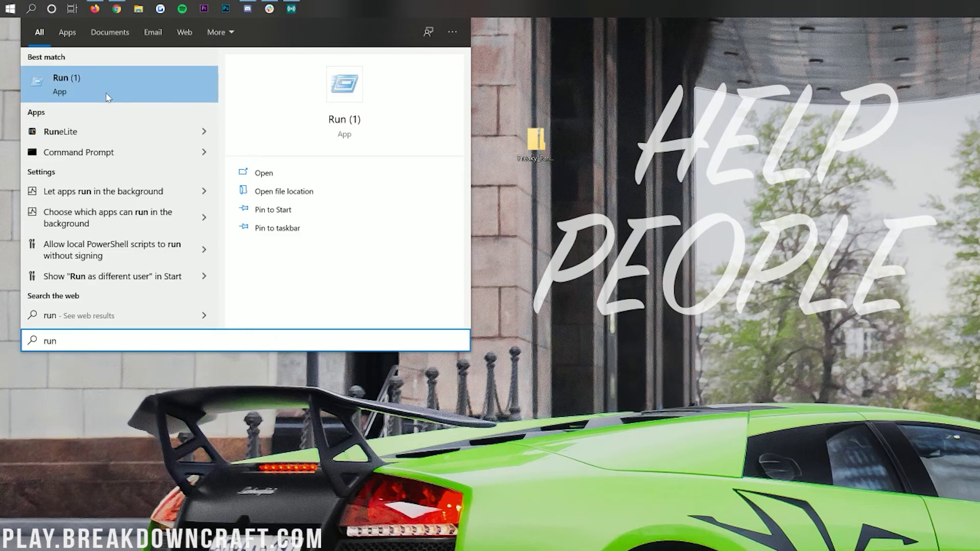
left_click(107, 96)
left_click_drag(127, 37, 149, 63)
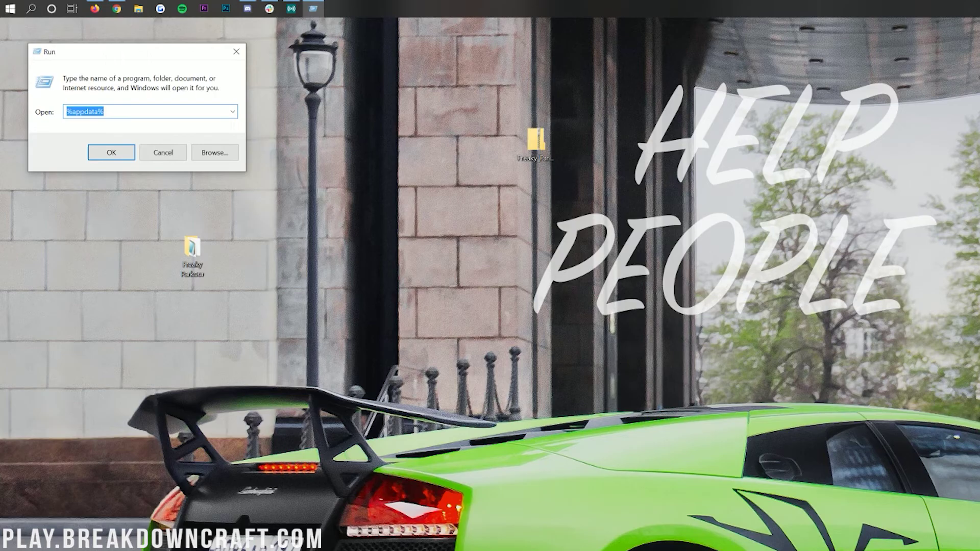
key("BackSpace")
type("%appd")
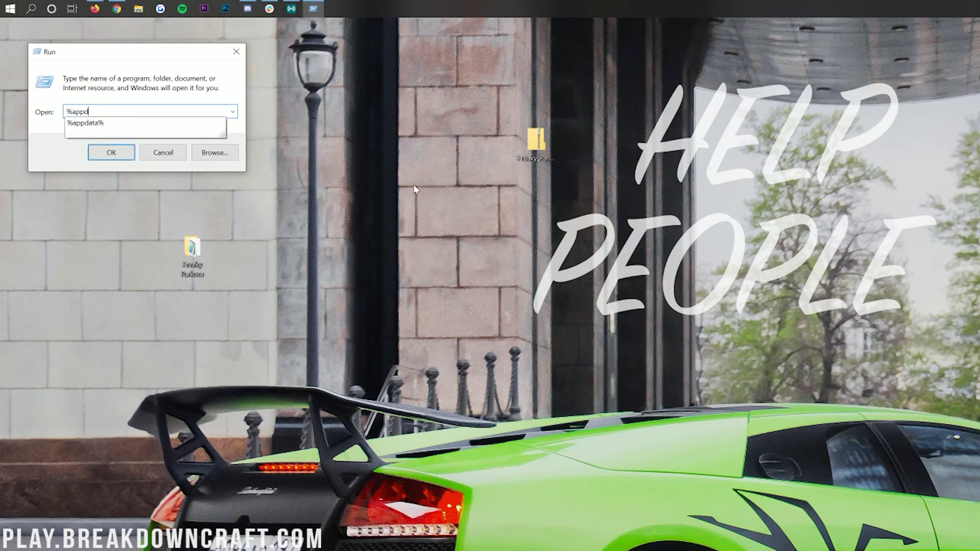
type("ata%")
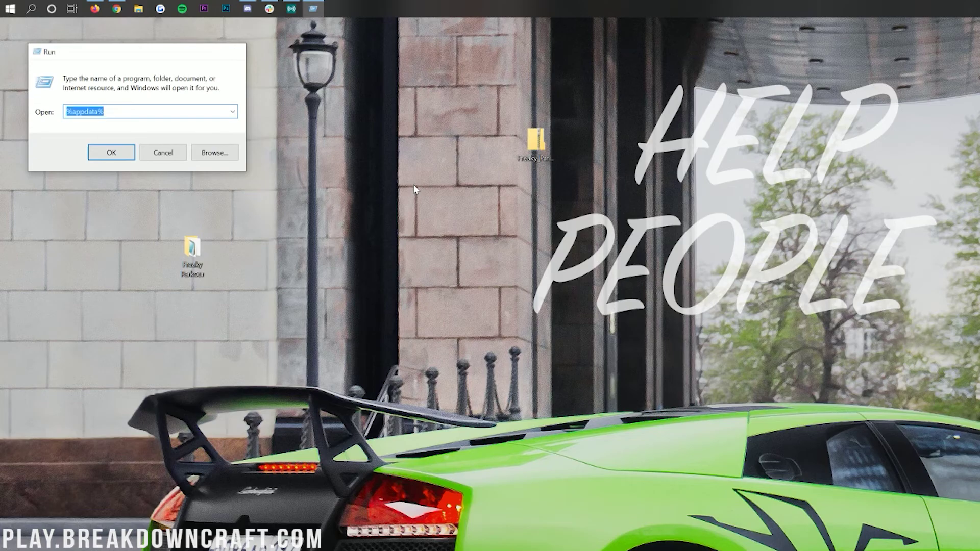
key("Return")
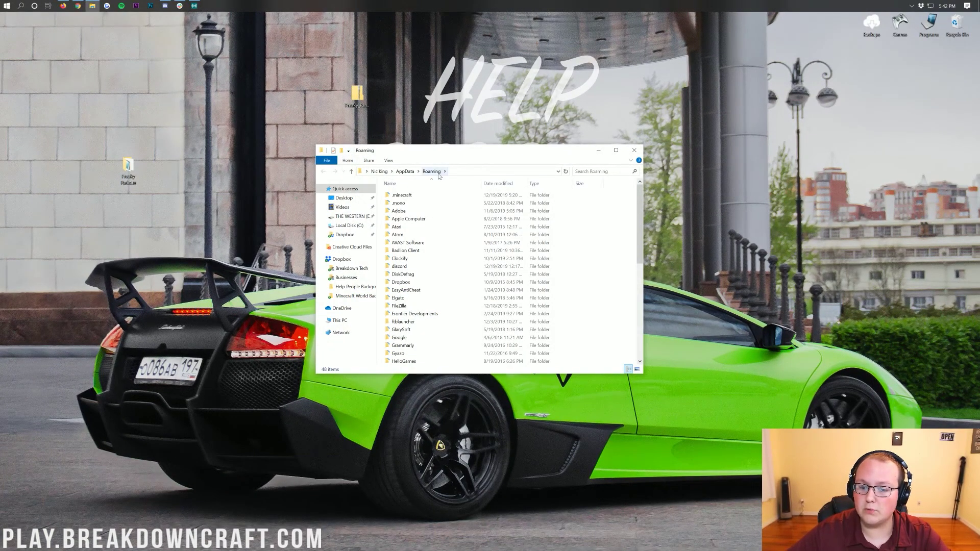
Go into the .minecraft folder and open its saves folder.
left_click(403, 195)
double_click(404, 198)
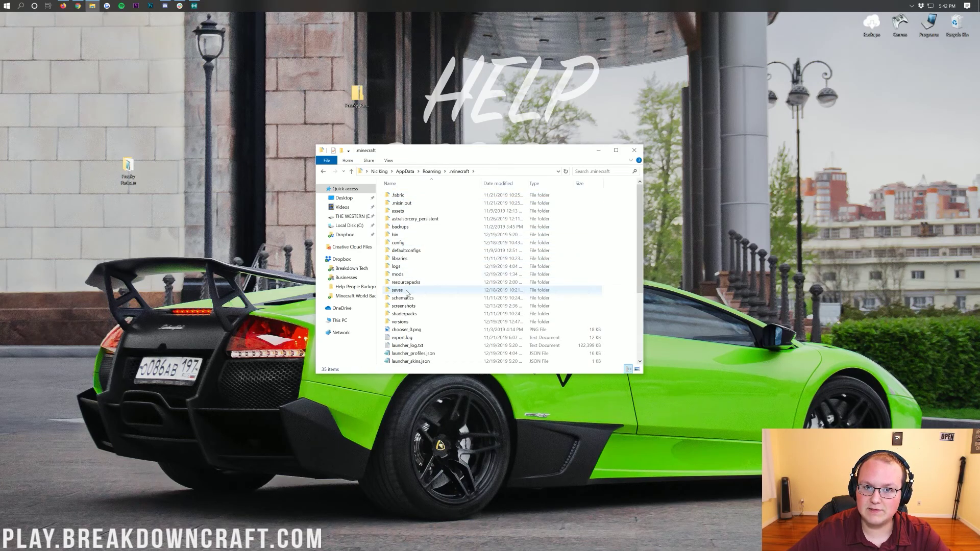
double_click(397, 290)
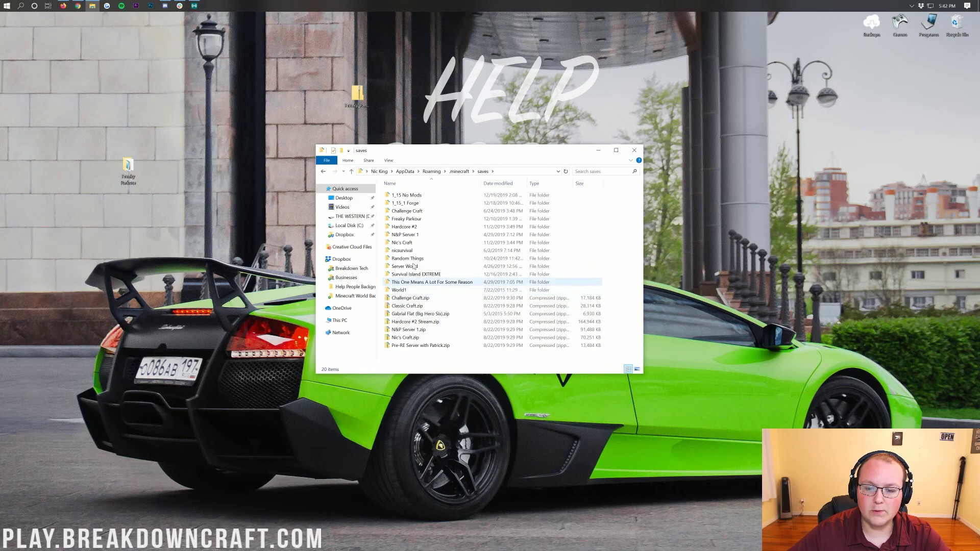
Move the old Freaky Parkour world from saves to the Recycle Bin and copy the desktop's Freaky Parkour folder into saves.
left_click_drag(414, 220, 962, 21)
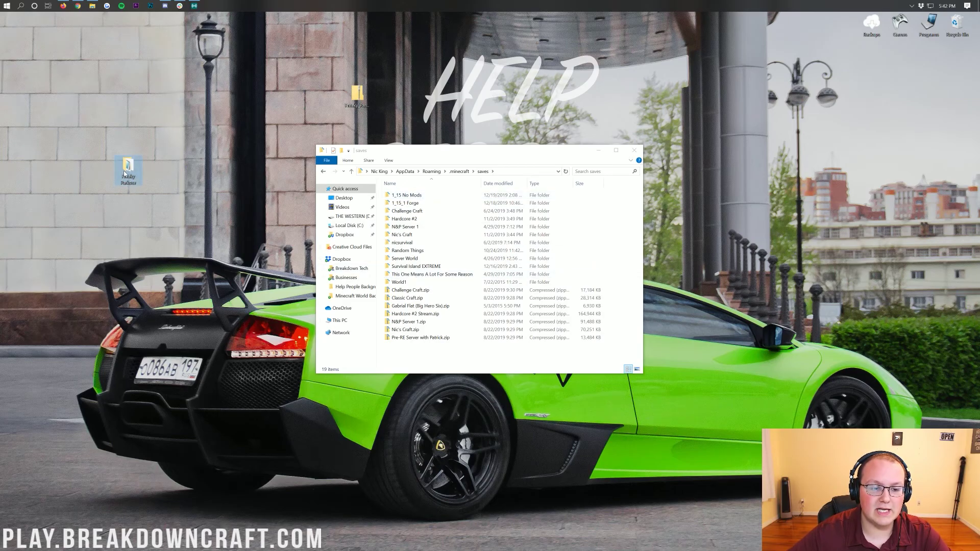
left_click_drag(131, 170, 101, 210)
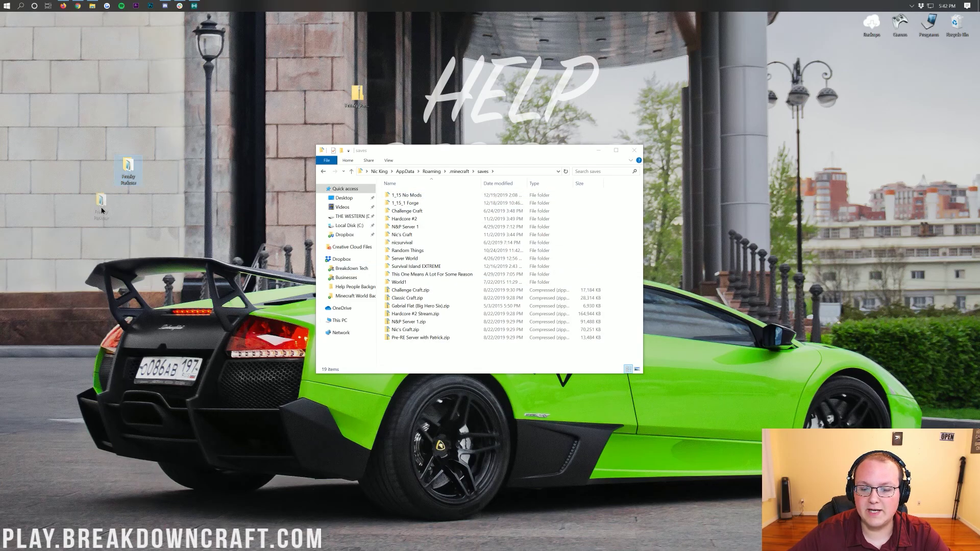
left_click_drag(279, 364, 453, 356)
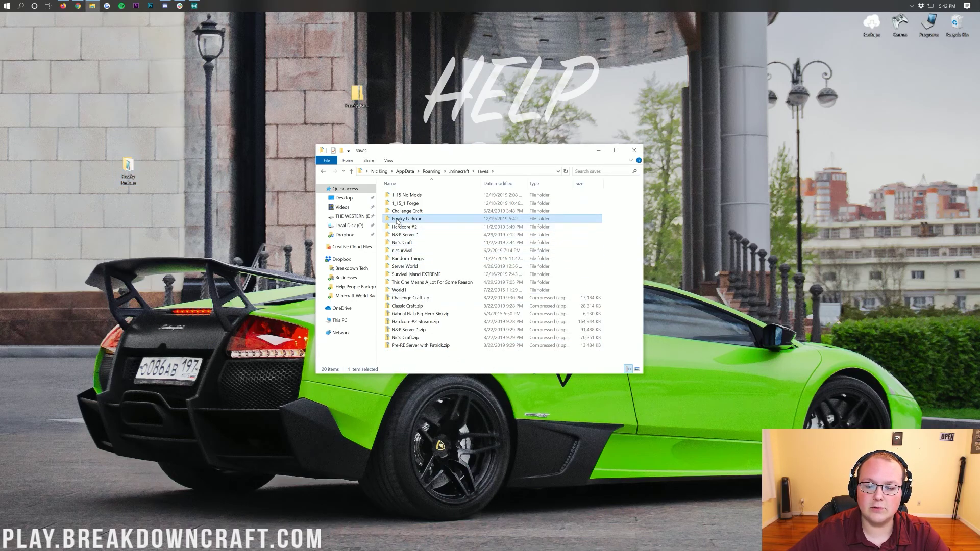
Check that the world files, such as DIM1, sit directly inside the Freaky Parkour folder in saves, then close the window.
double_click(455, 223)
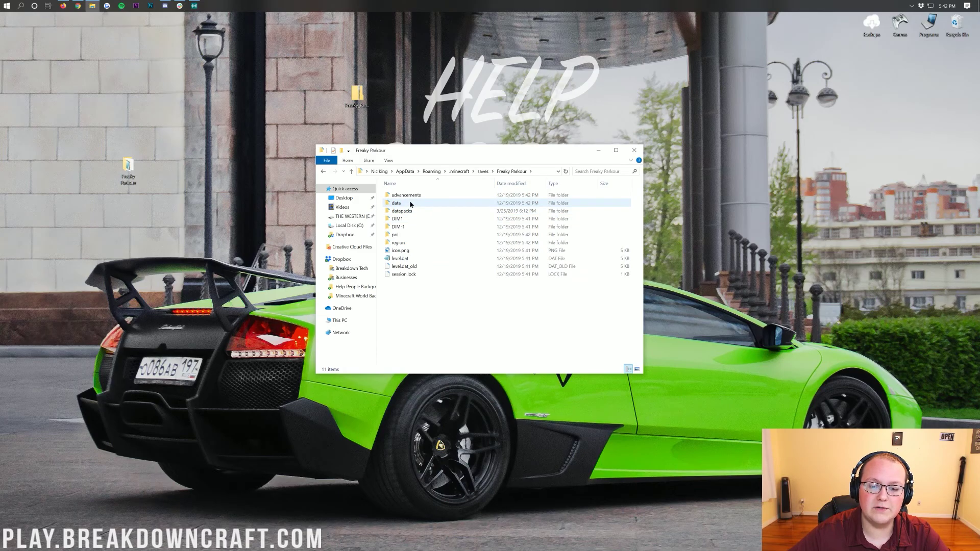
left_click(403, 219)
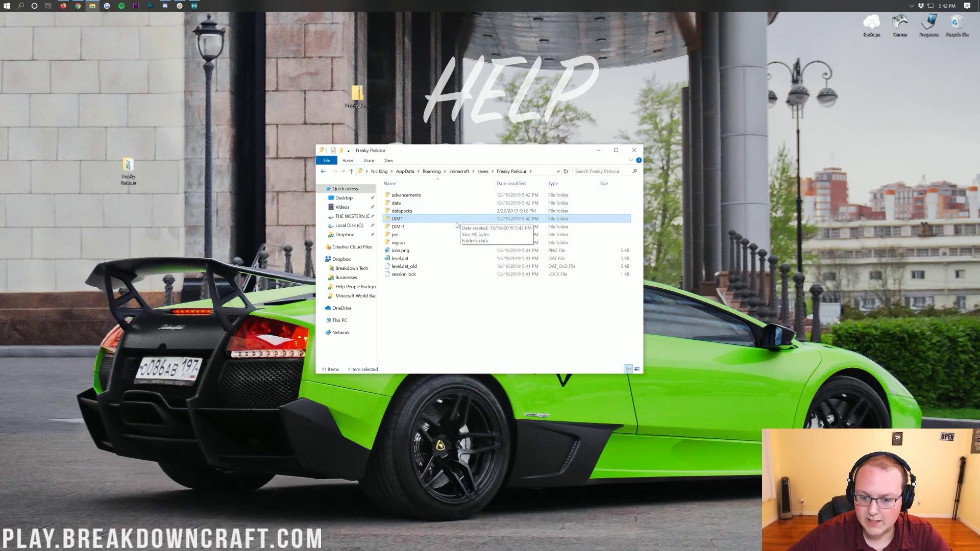
left_click(323, 172)
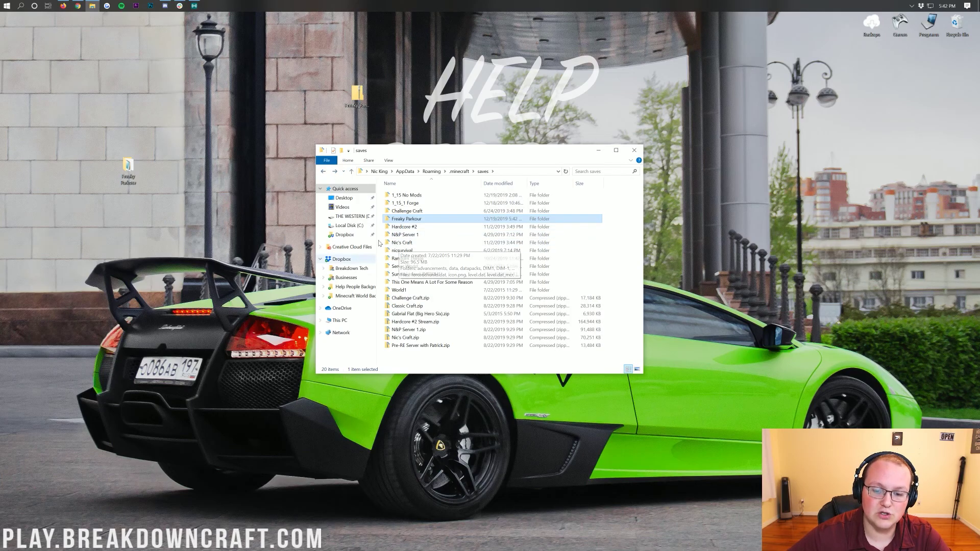
double_click(417, 218)
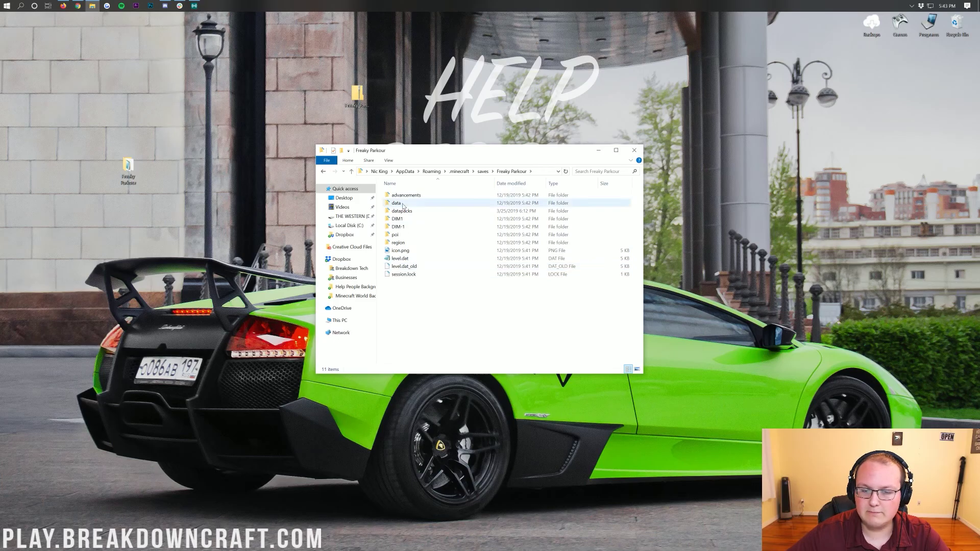
key("alt+Left")
left_click(634, 150)
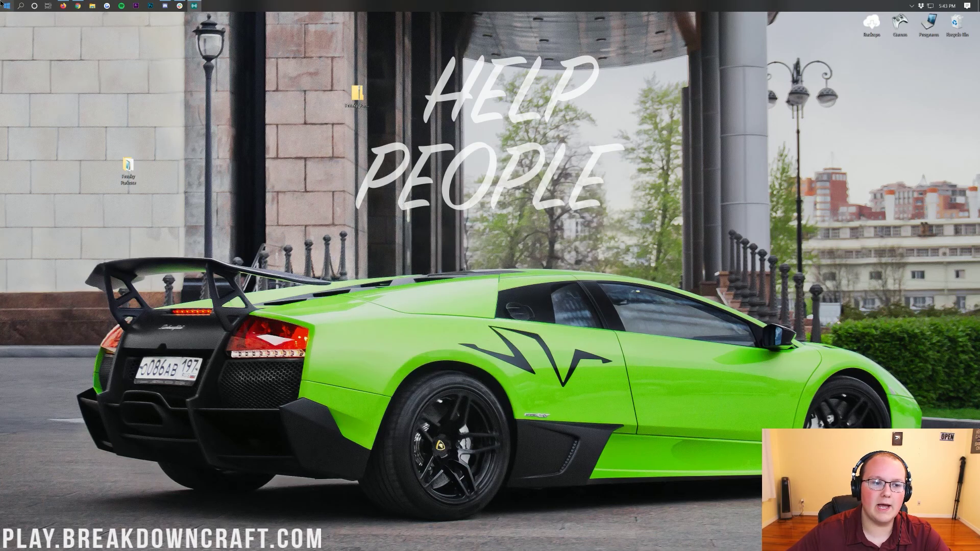
Launch the Minecraft Launcher and start the game with the Latest release 1.15.1 profile.
left_click(3, 4)
type("minecraft")
key("Return")
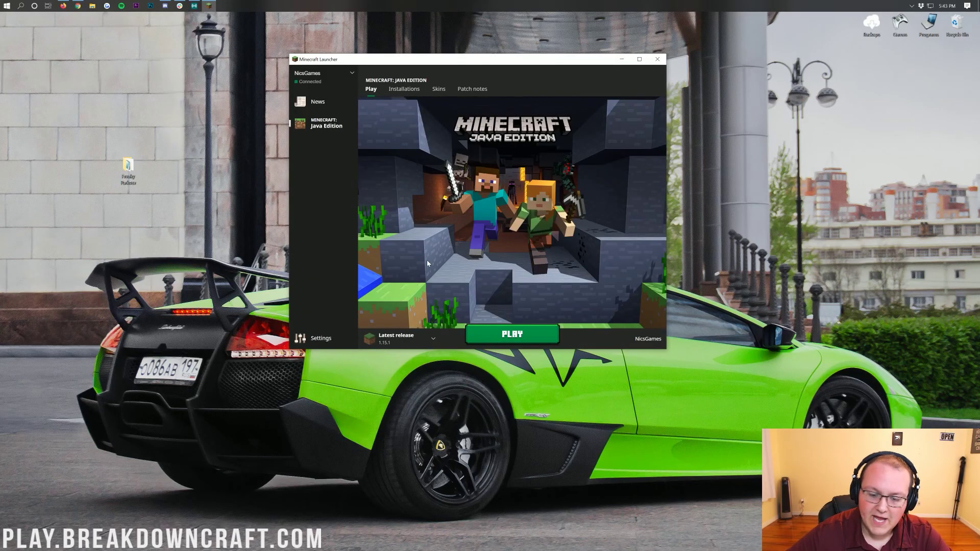
left_click(509, 329)
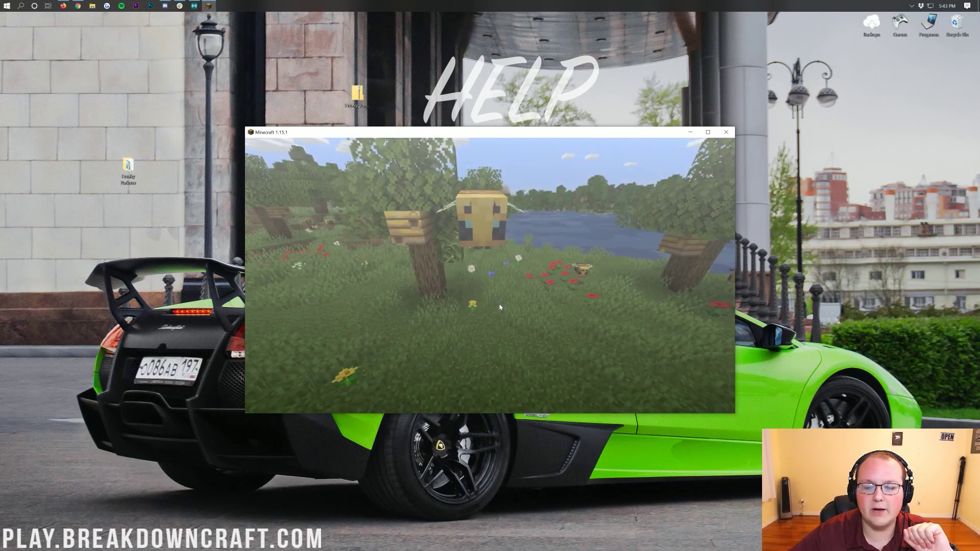
Open the singleplayer world list and select the Freaky Parkour world among the saved worlds.
left_click(478, 252)
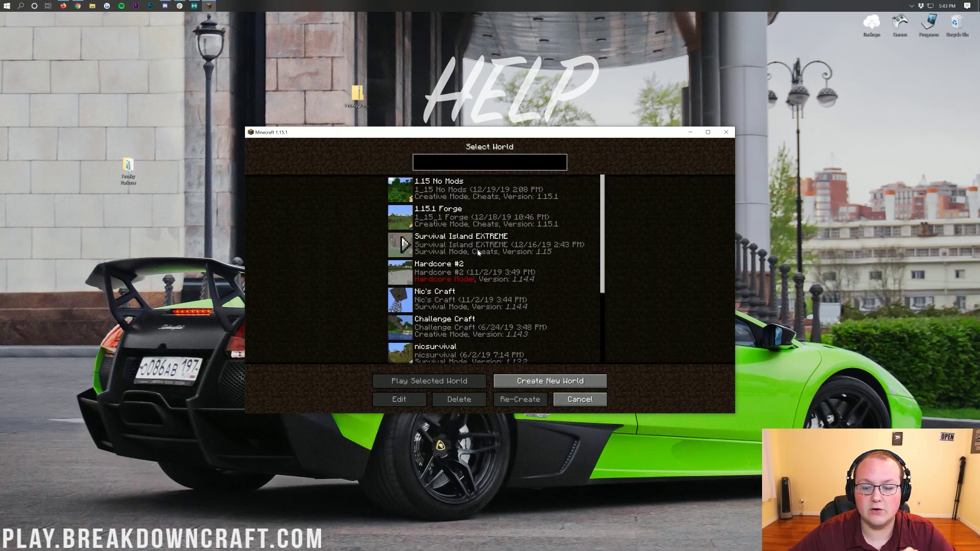
scroll(480, 267, "down", 8)
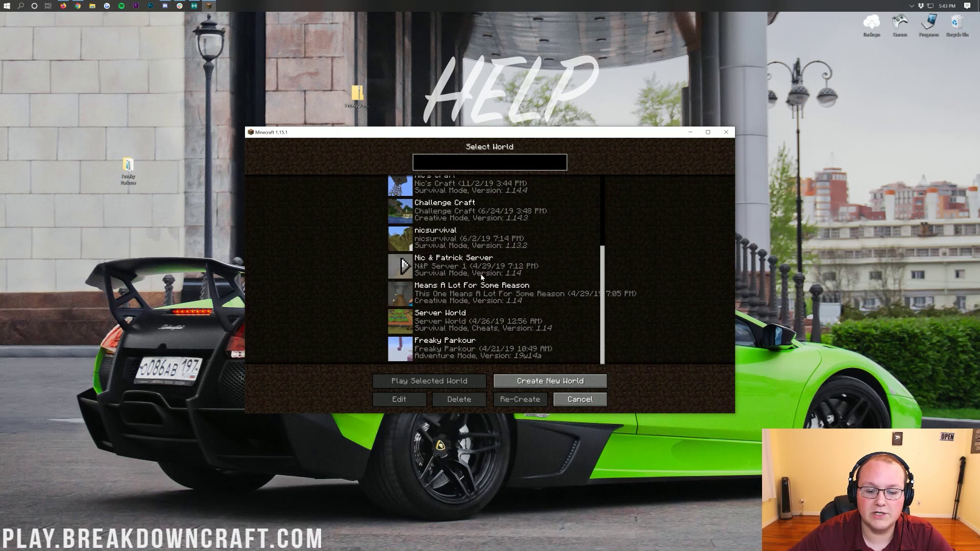
left_click(431, 351)
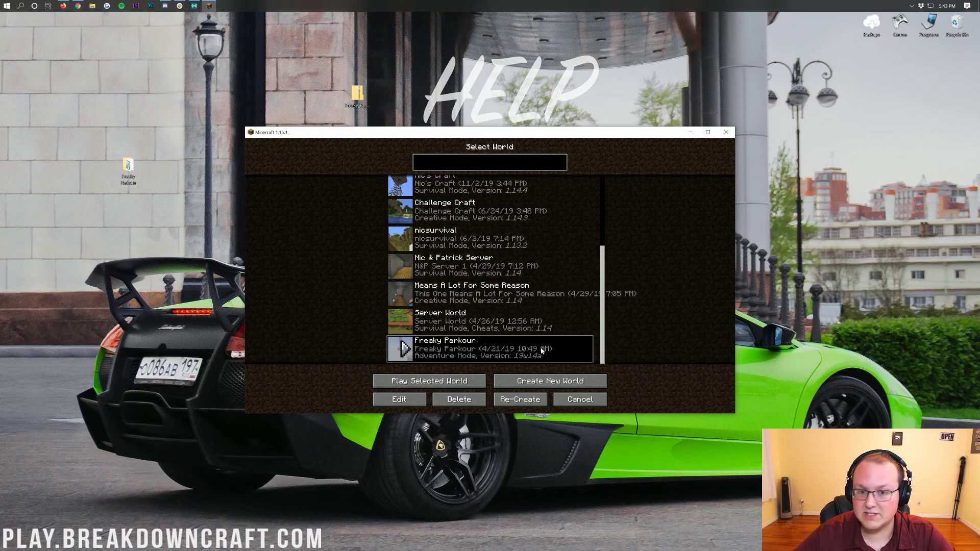
scroll(536, 342, "up", 8)
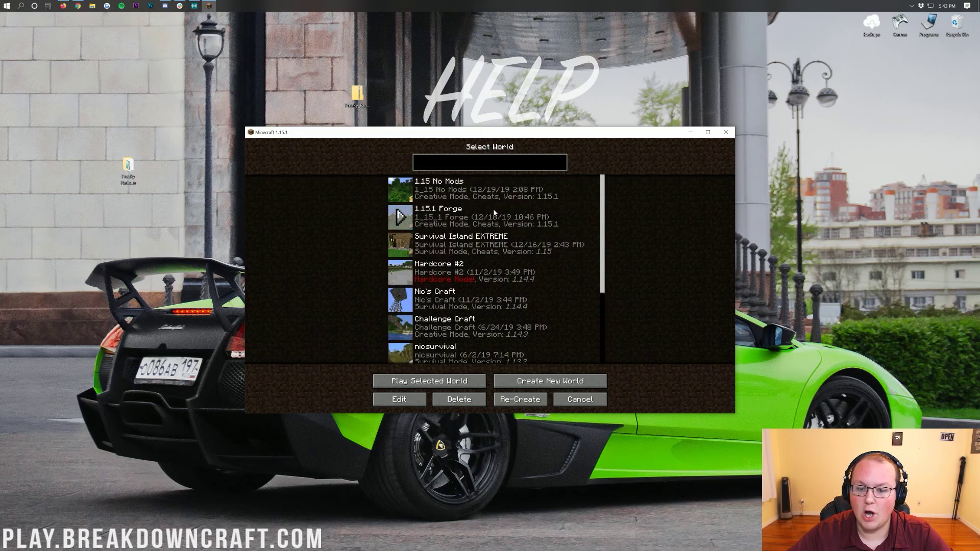
scroll(510, 301, "down", 8)
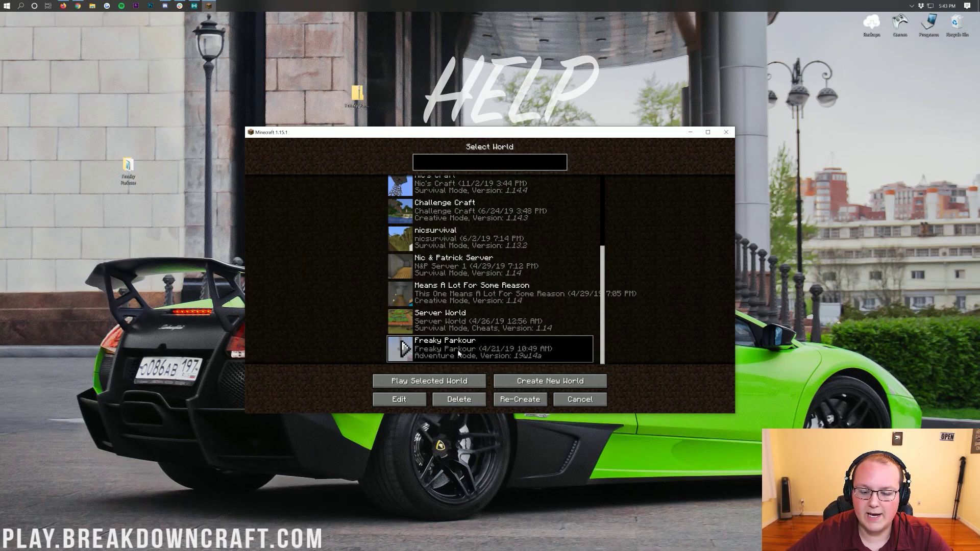
Load the Freaky Parkour world without making a backup, accepting the version difference.
double_click(438, 357)
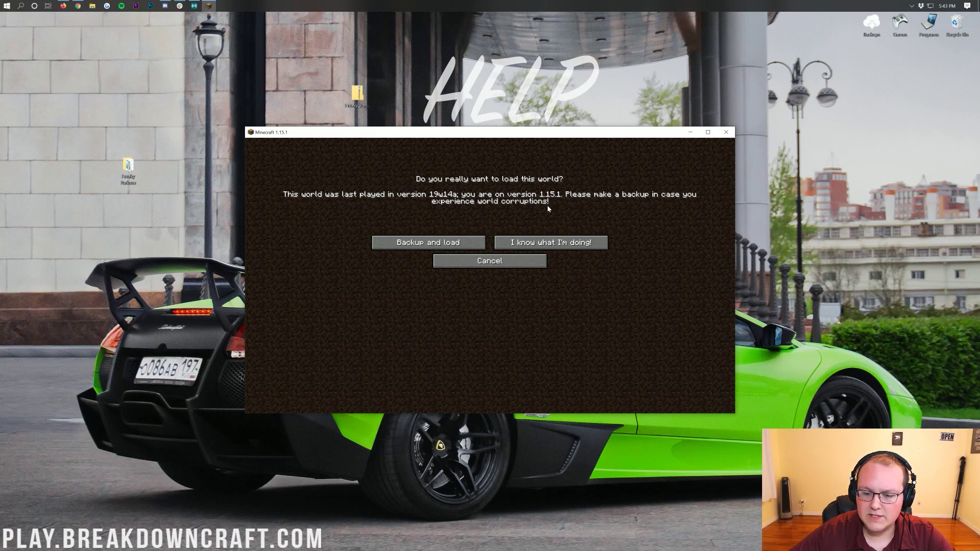
left_click(518, 243)
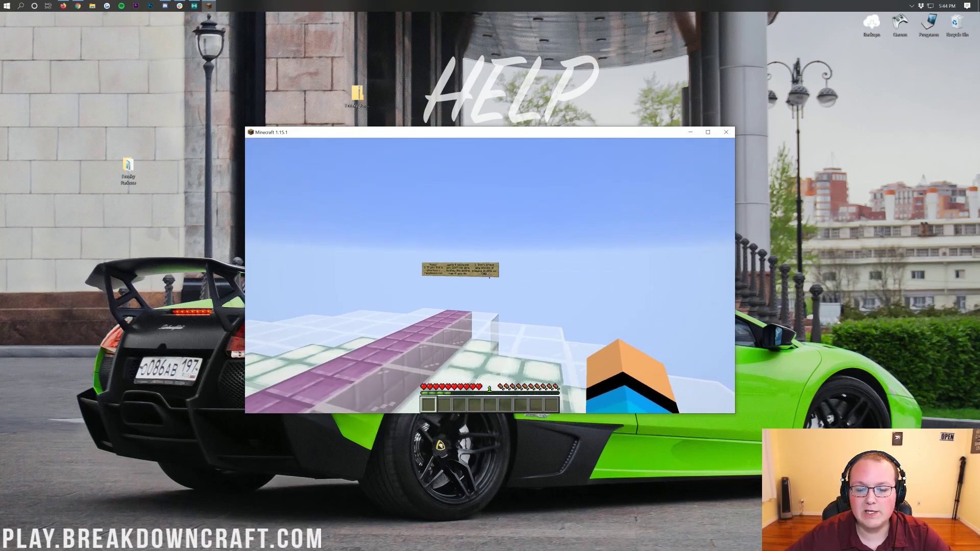
Walk along the purple path of the spawn platform to the start sign and begin the parkour.
key("w")
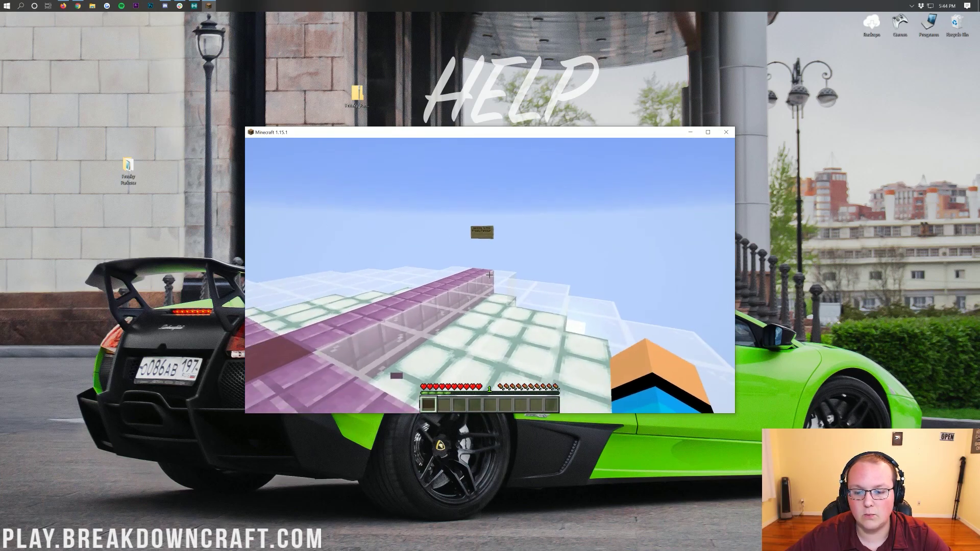
key("w")
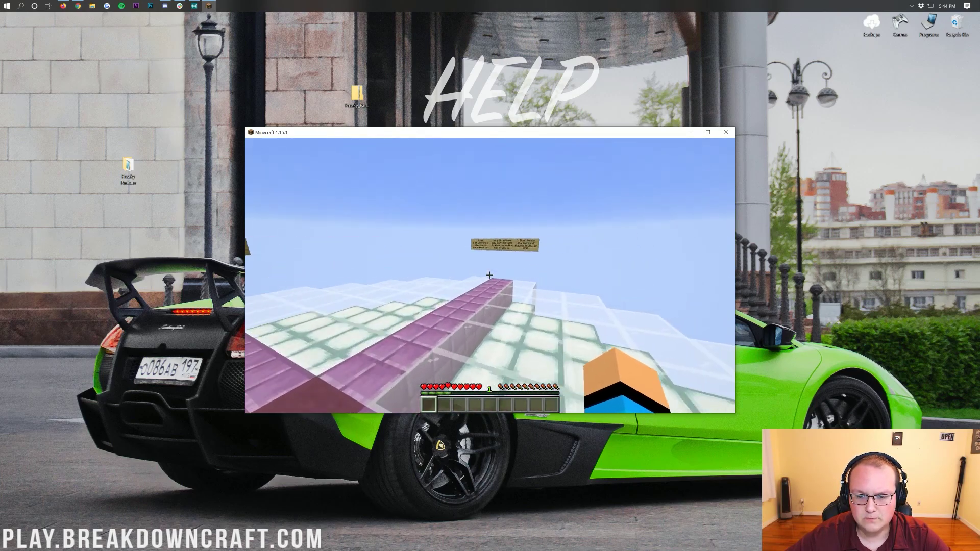
key("w")
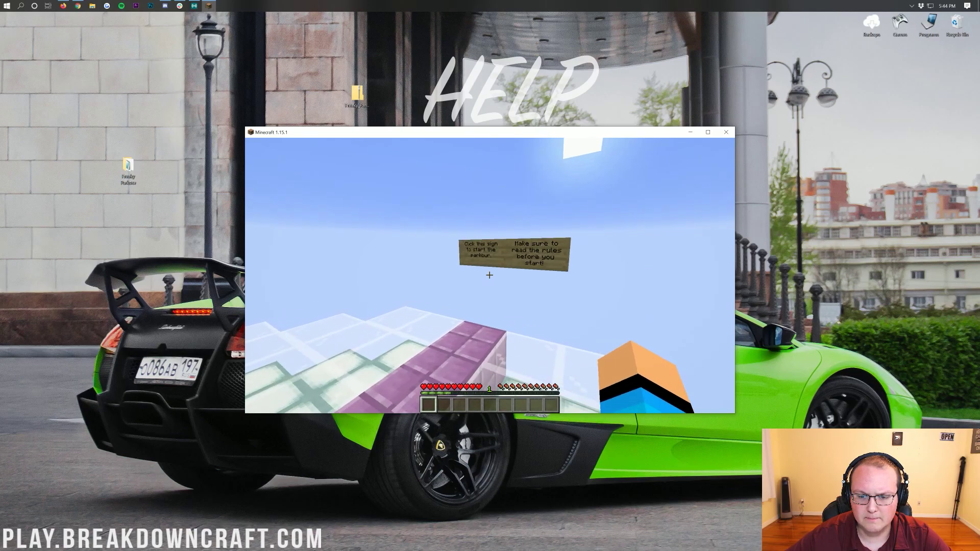
key("w")
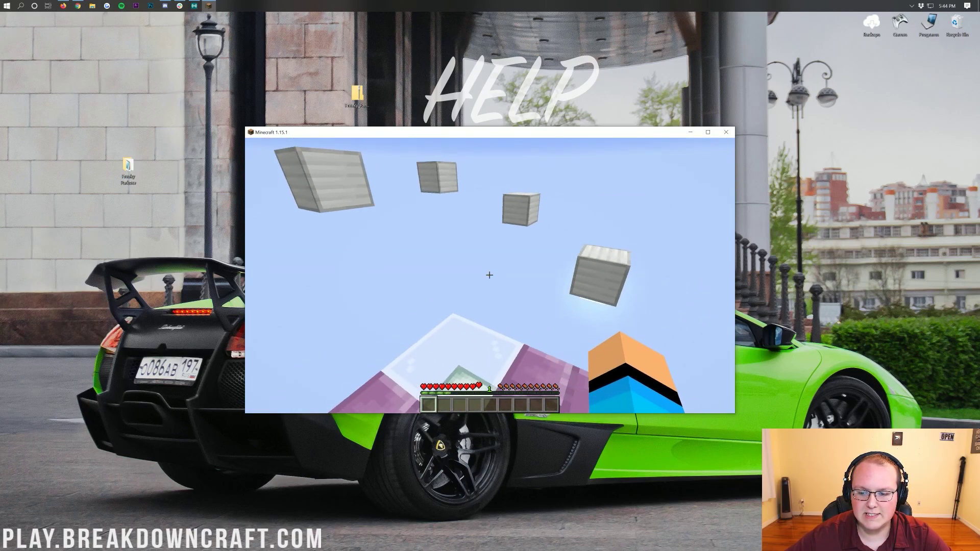
Jump from block to block along the first section of floating iron blocks.
key("w")
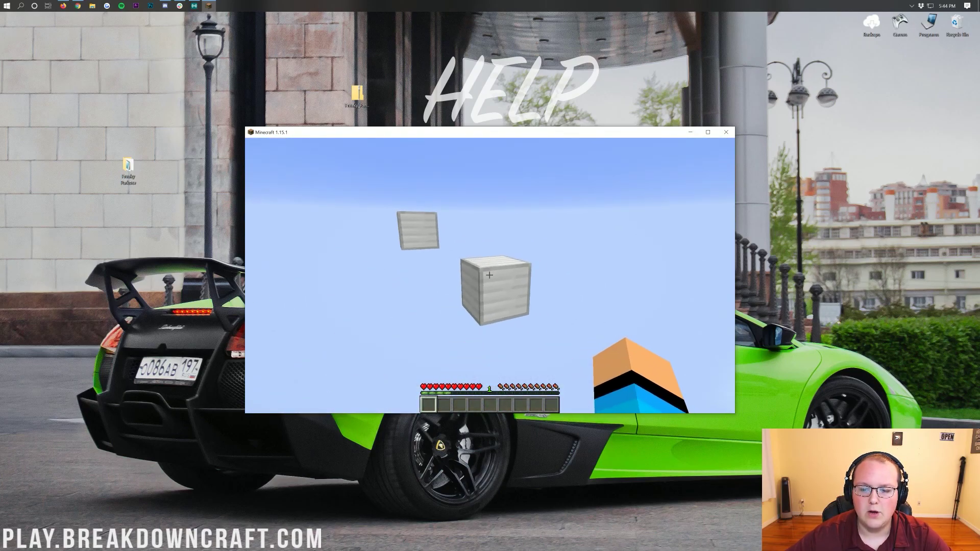
key("space")
key("w")
key("space")
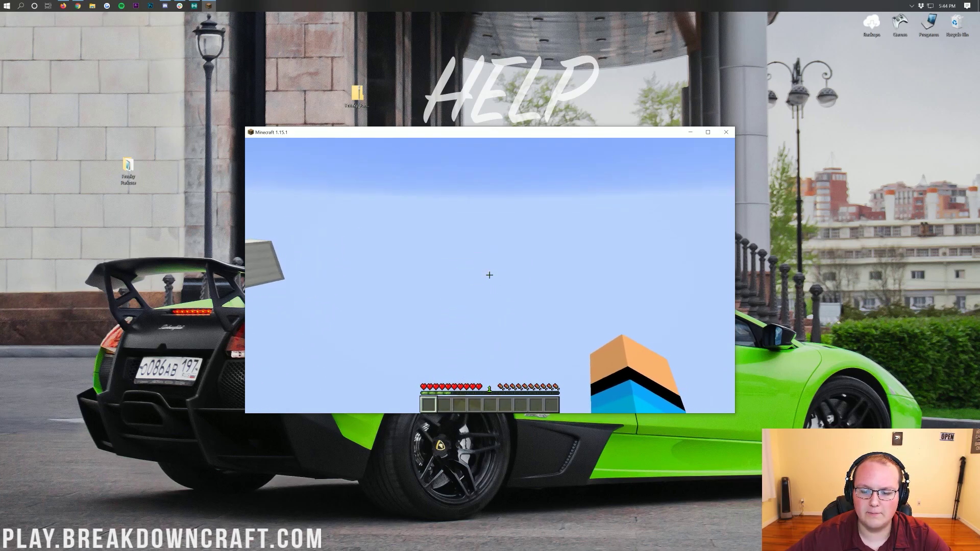
key("space")
key("w")
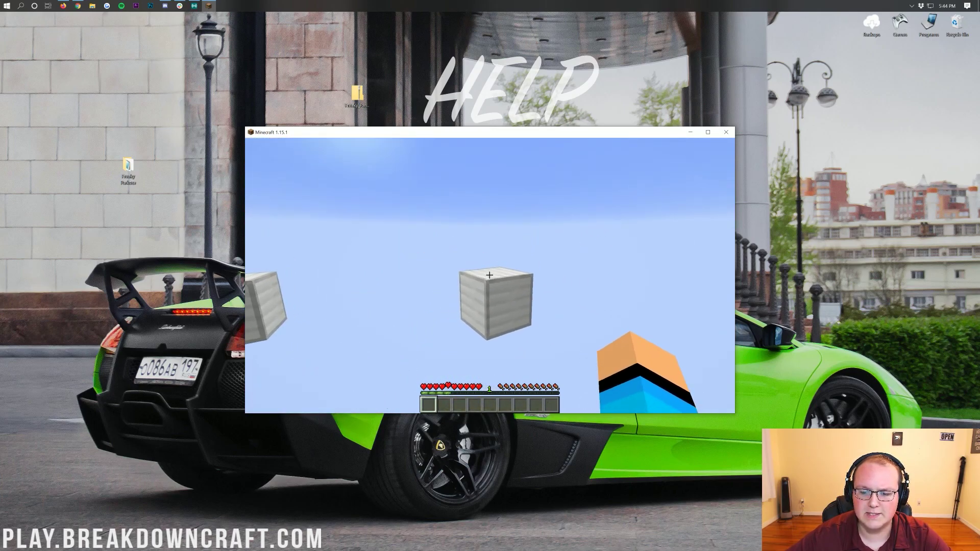
key("space")
key("w")
key("space")
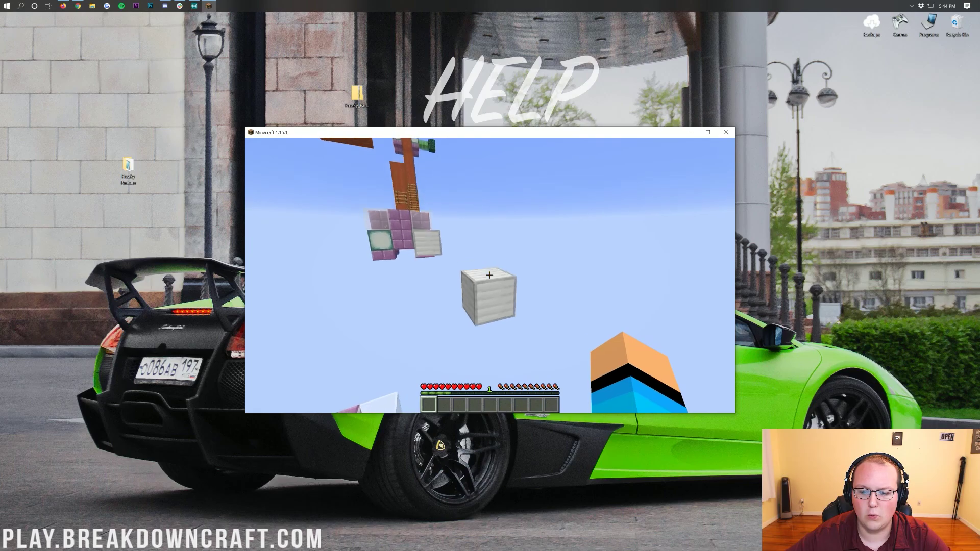
key("space")
key("w")
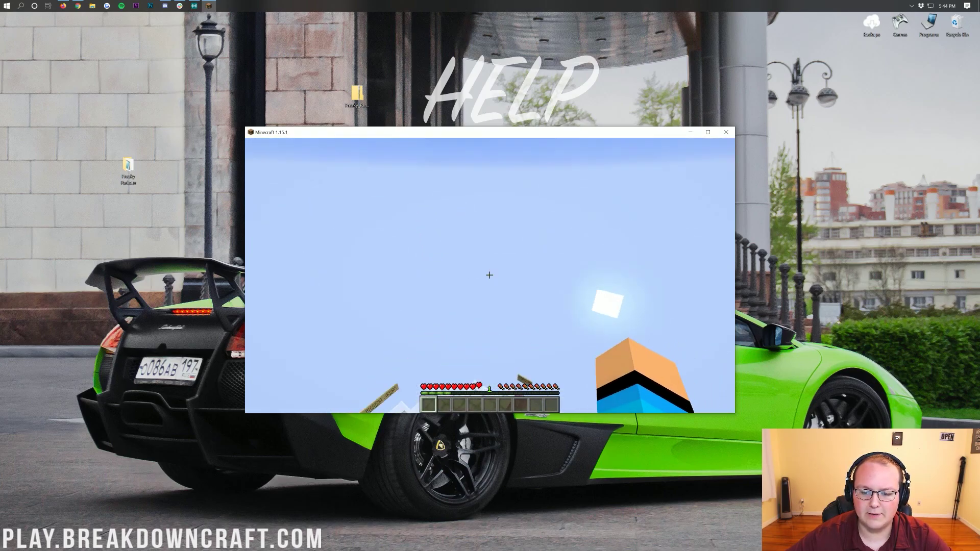
Respawn at the parkour start and try the opening iron-block jumps again.
left_click(455, 265)
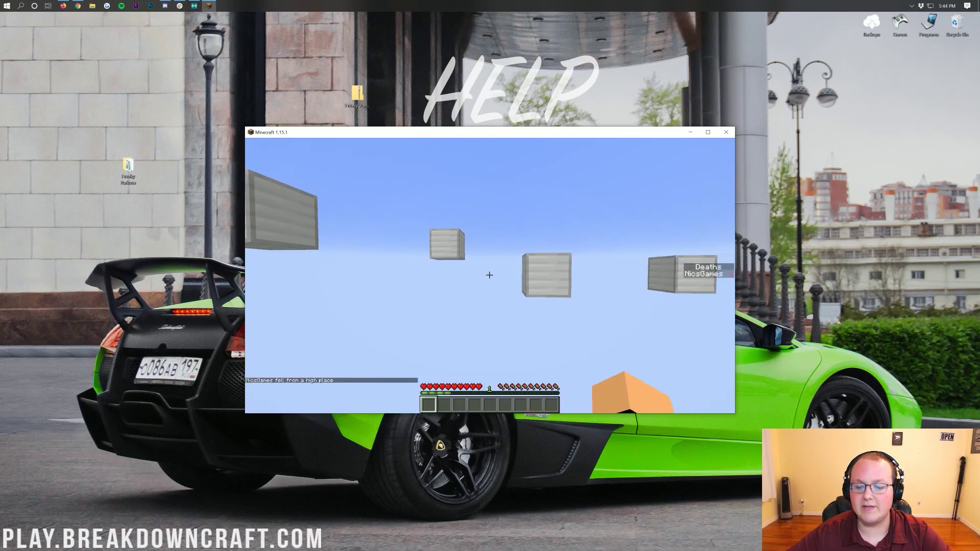
key("w")
key("space")
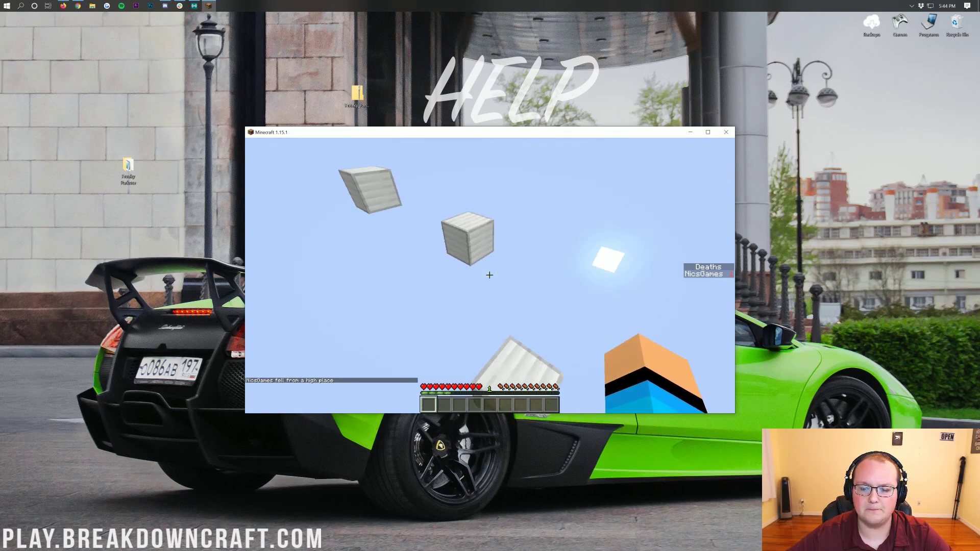
key("space")
key("w")
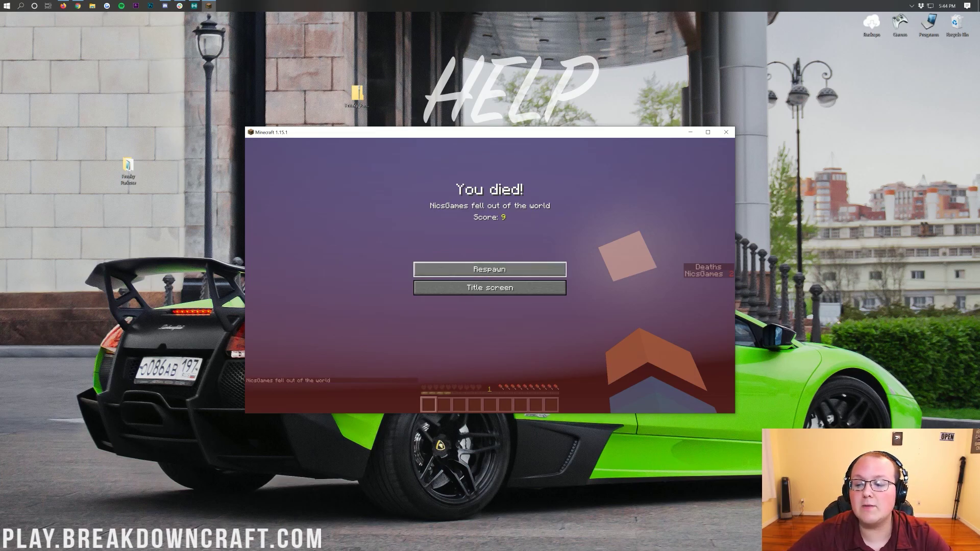
Respawn after the second fall and jump along the iron blocks past the small purple platform.
left_click(490, 269)
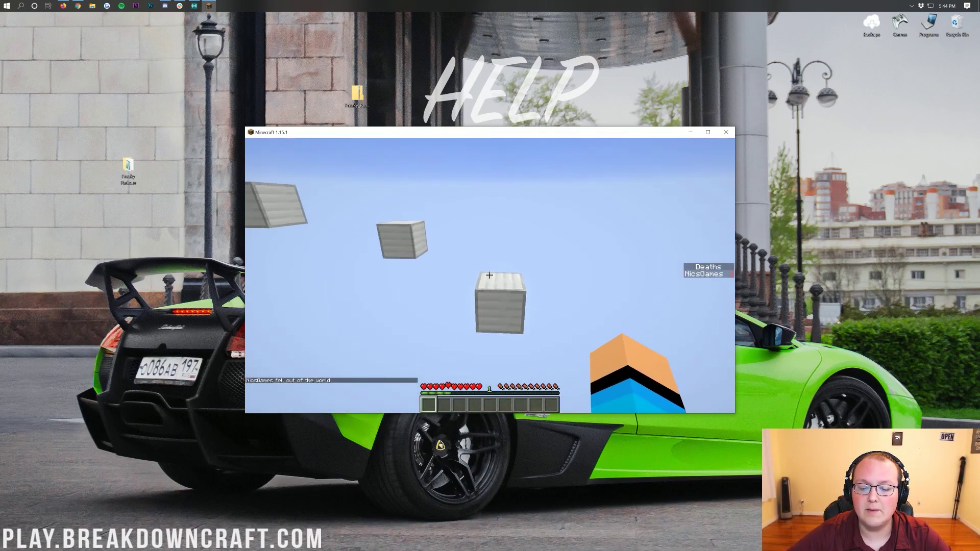
key("w")
key("space")
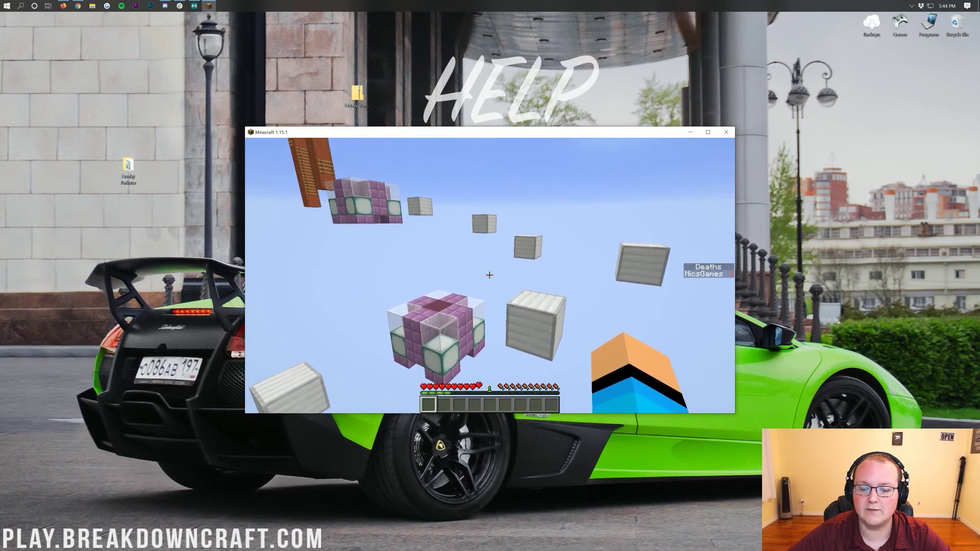
key("w")
key("space")
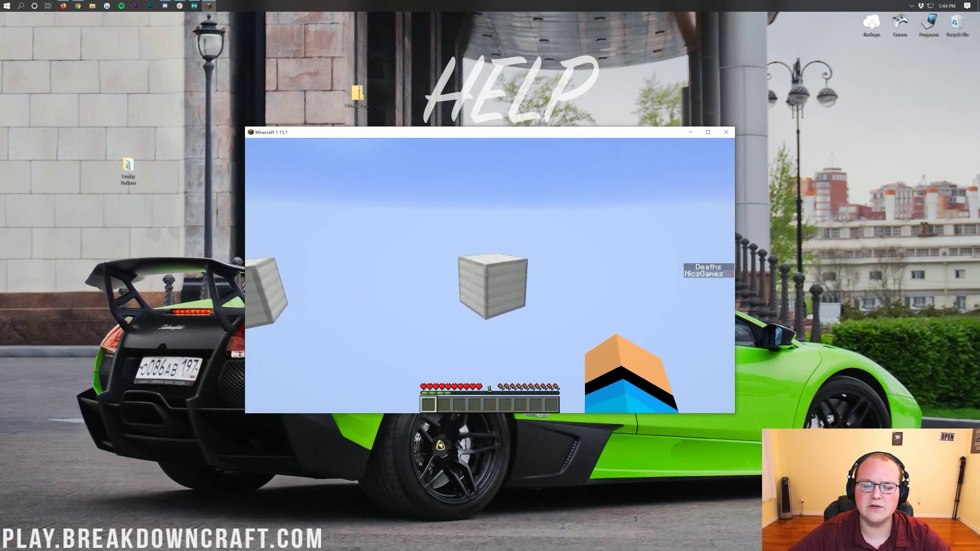
key("w")
key("space")
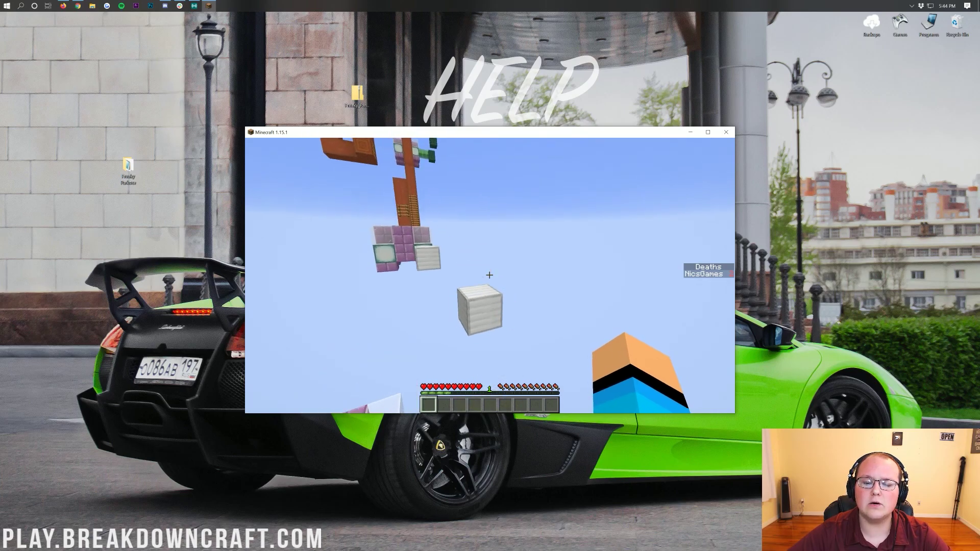
key("w")
key("space")
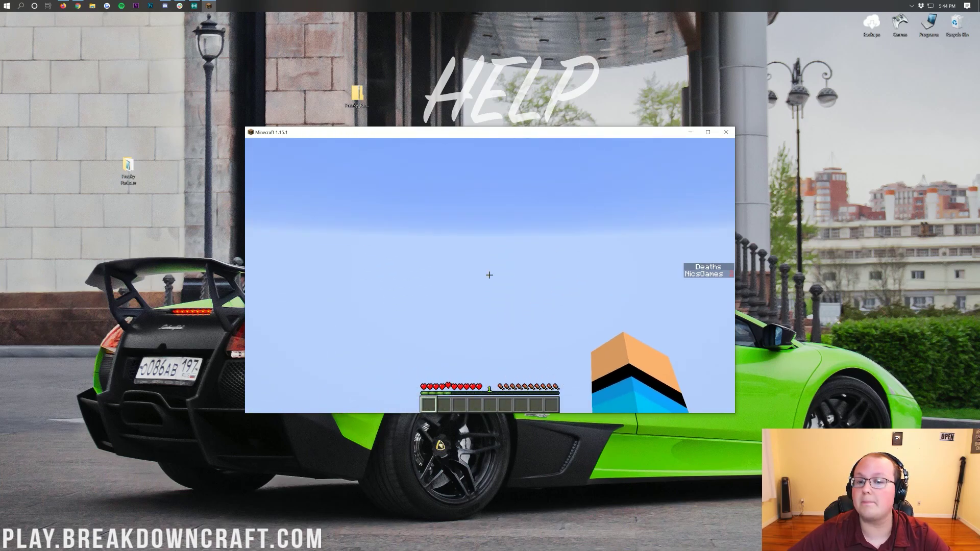
key("w")
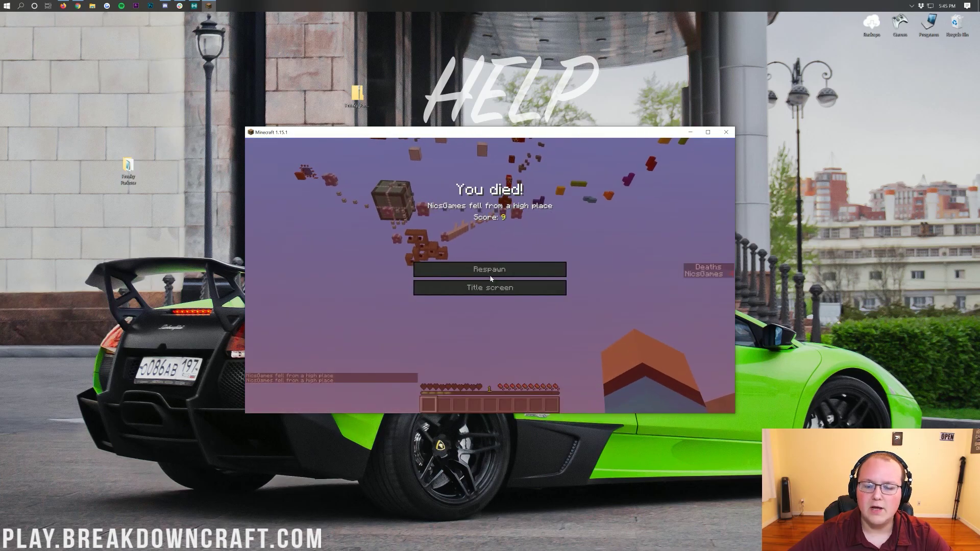
Respawn once more and make another attempt at the iron-block course toward the distant purple platform.
left_click(490, 276)
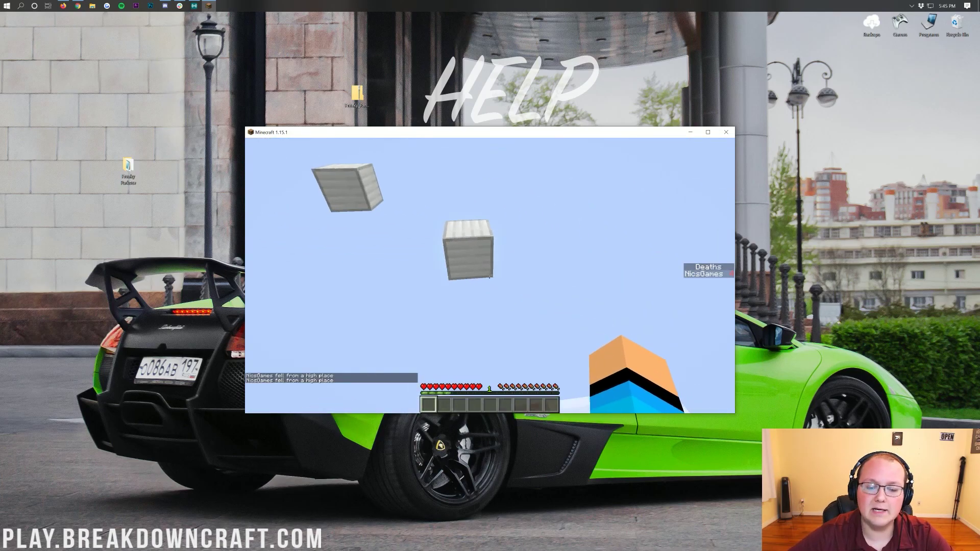
key("w")
key("space")
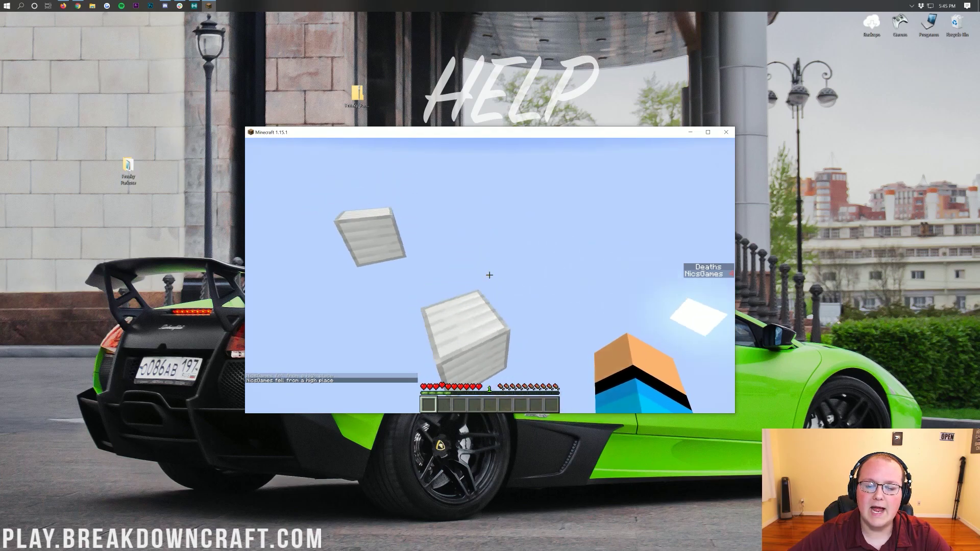
key("w")
key("space")
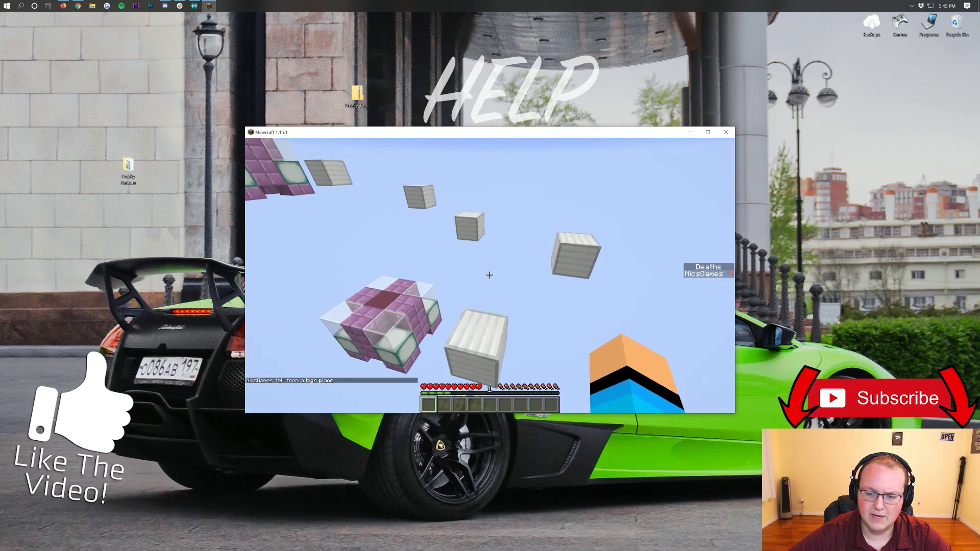
key("w")
key("space")
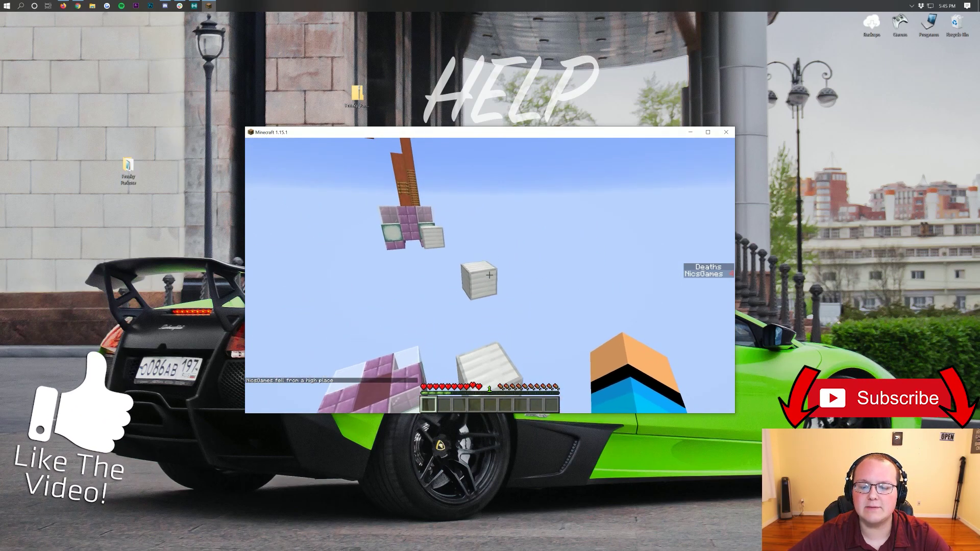
key("w")
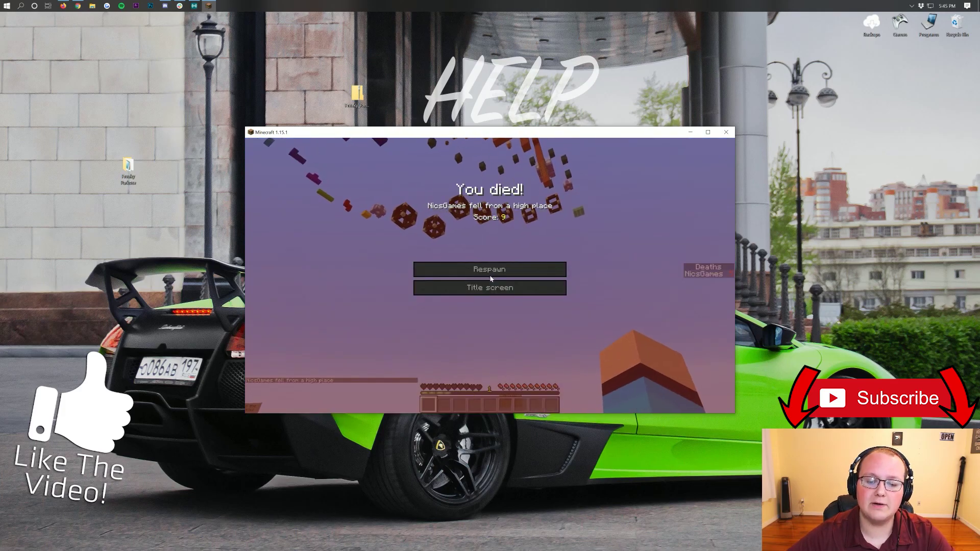
Quit the Freaky Parkour world to the title screen and open the multiplayer server list.
left_click(494, 288)
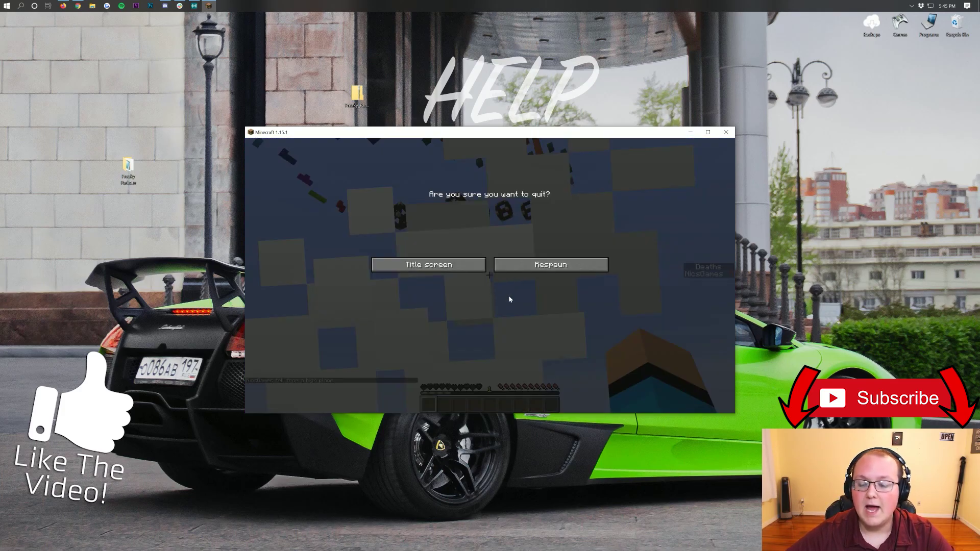
left_click(455, 267)
left_click(494, 270)
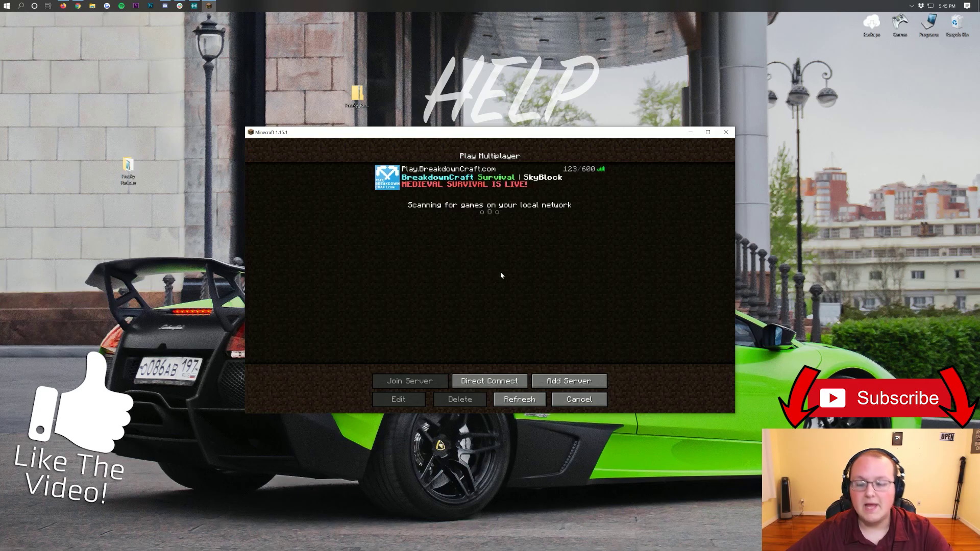